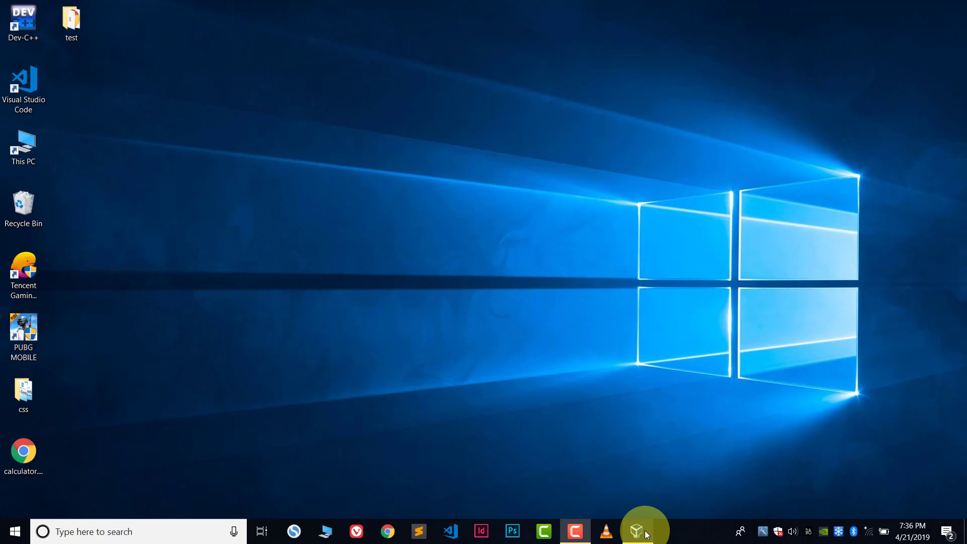
Step: Launch VirtualBox Manager from the taskbar to show the saved Ubuntu machine
left_click(637, 531)
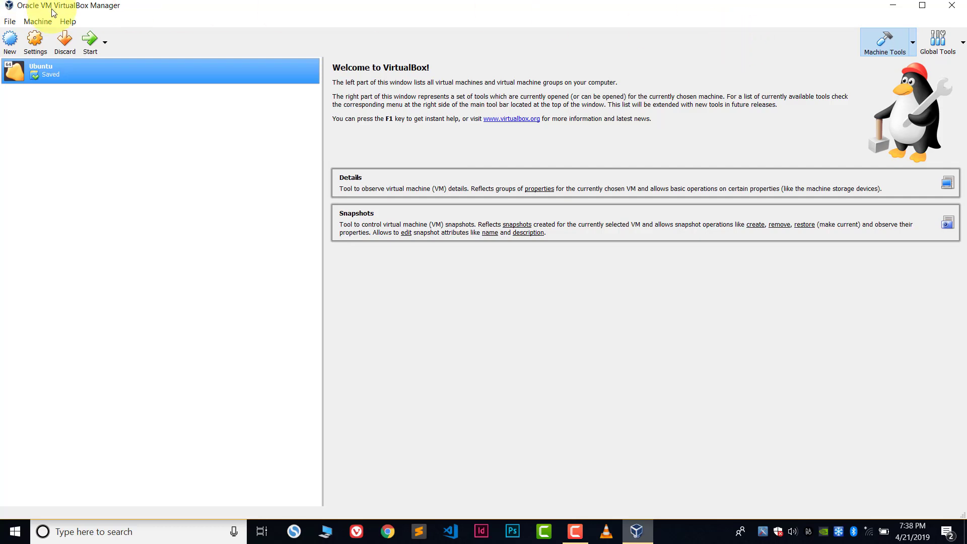
Step: Name a new virtual machine 'Kali Linux' with type Linux and version Other Linux (64-bit)
left_click(11, 47)
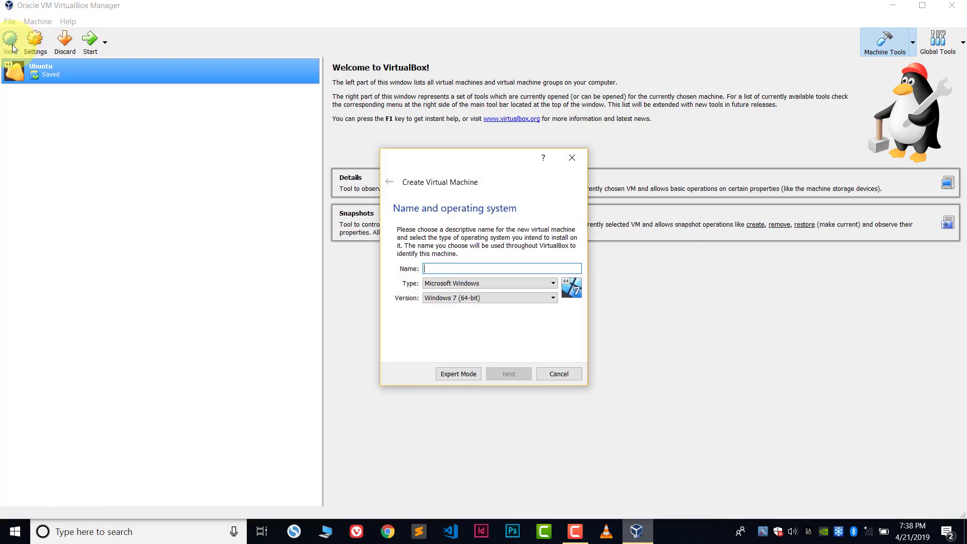
mouse_move(414, 161)
left_mouse_down()
mouse_move(428, 117)
mouse_move(419, 157)
left_mouse_up()
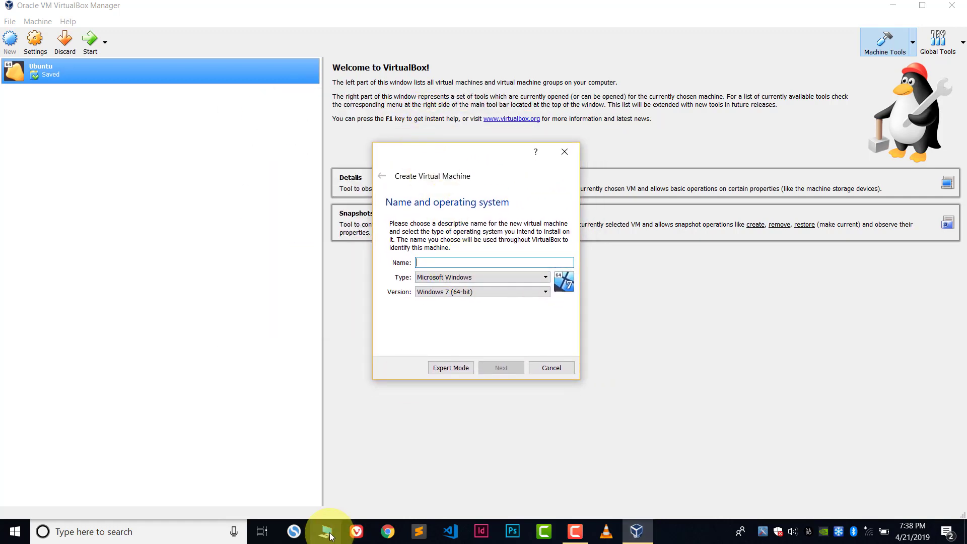
type("kali Lin")
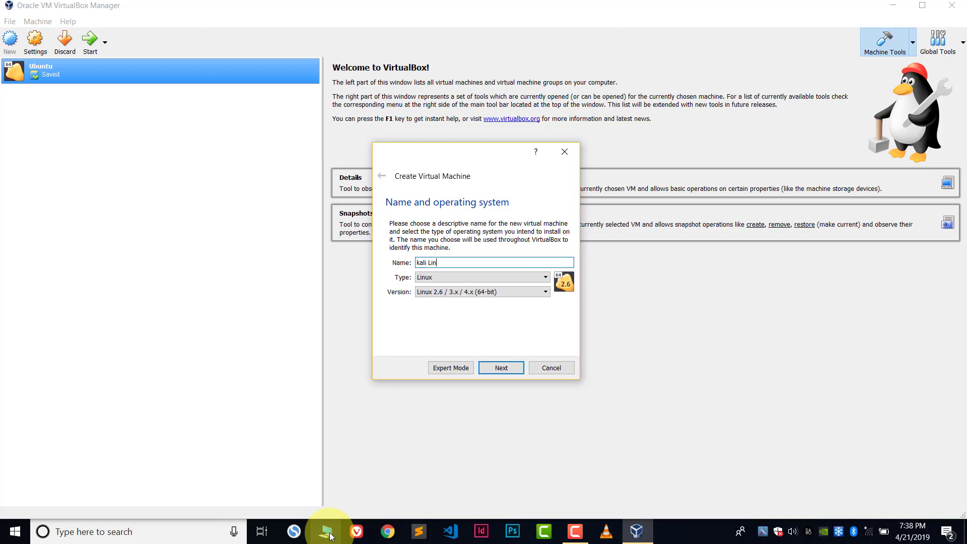
type("ux")
key("BackSpace")
type("K")
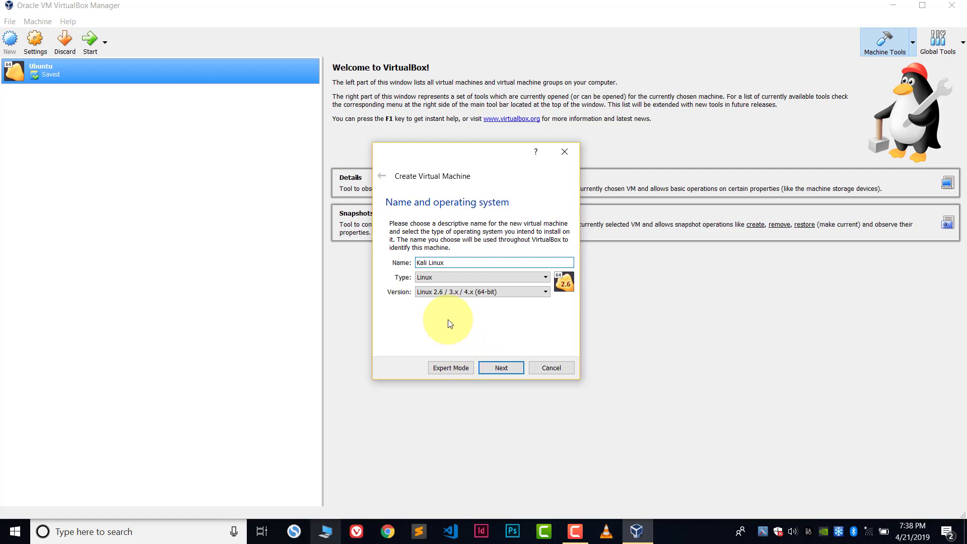
left_click(442, 278)
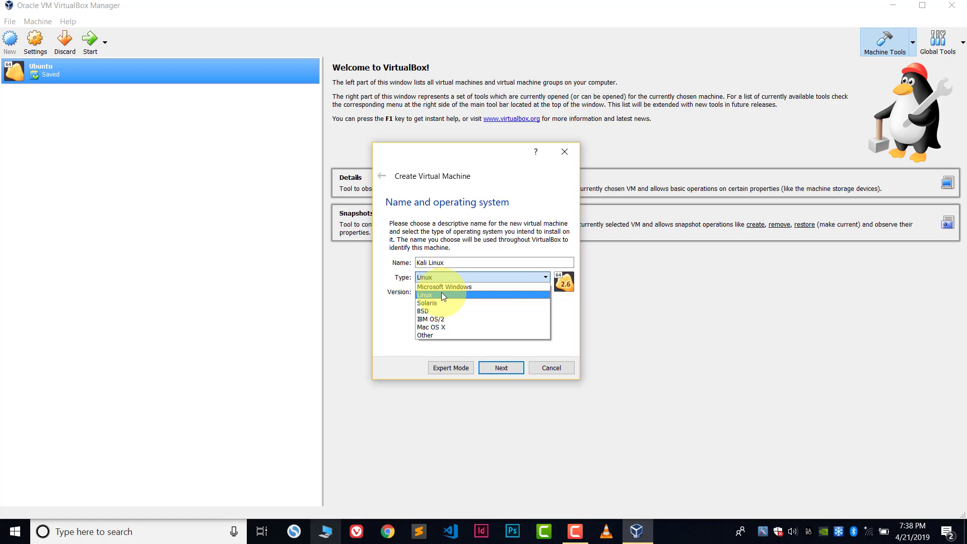
left_click(442, 295)
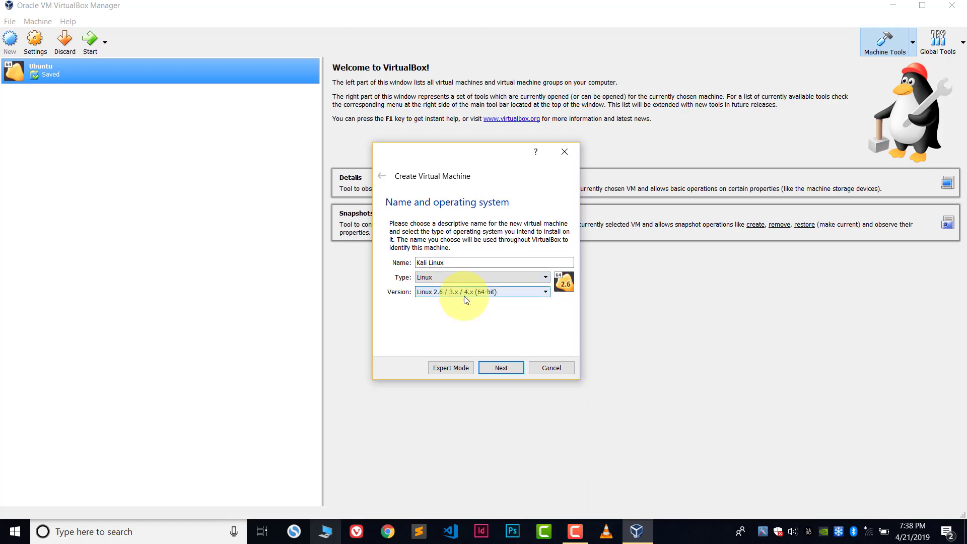
left_click(468, 297)
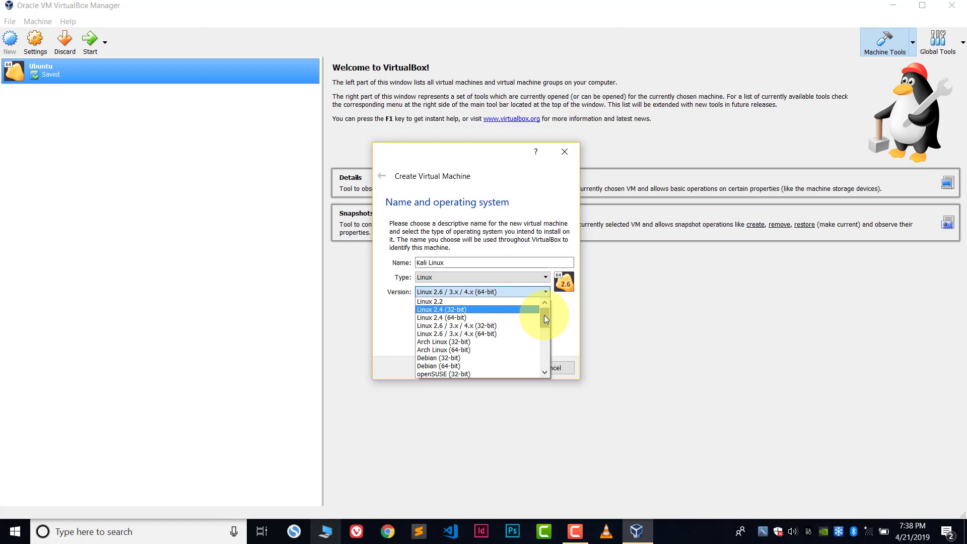
left_click_drag(544, 315, 543, 361)
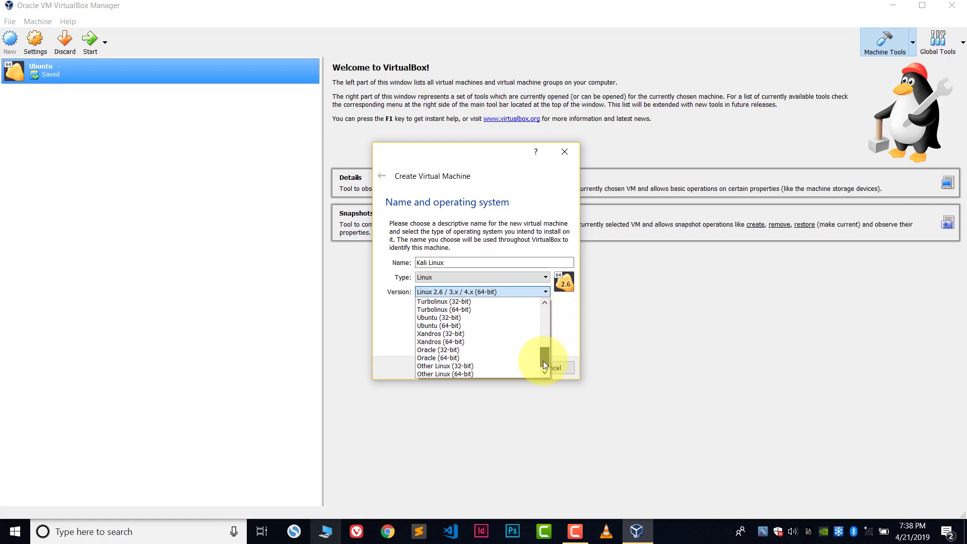
left_click(462, 374)
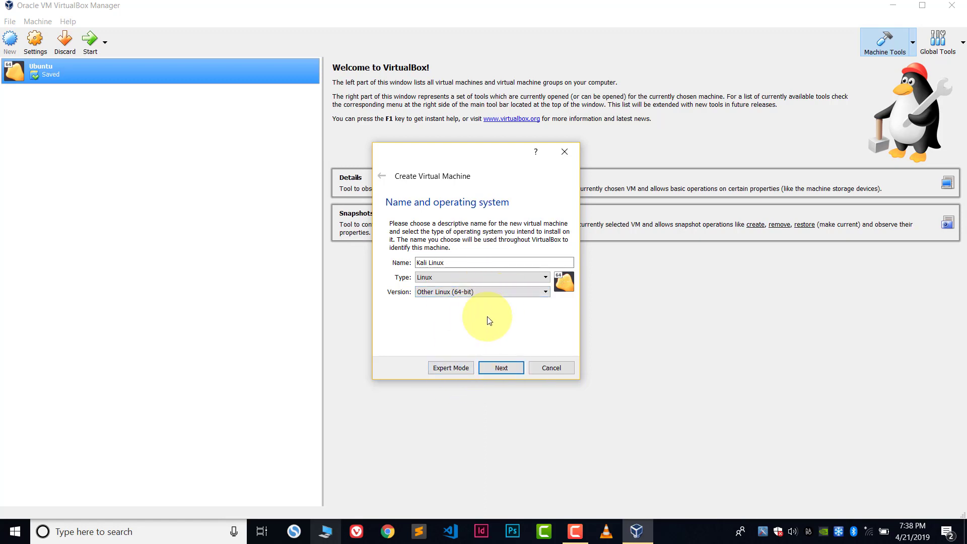
Step: Try to continue with the name Kali Linux and dismiss the repeated 'folder already exists' errors
left_click(501, 369)
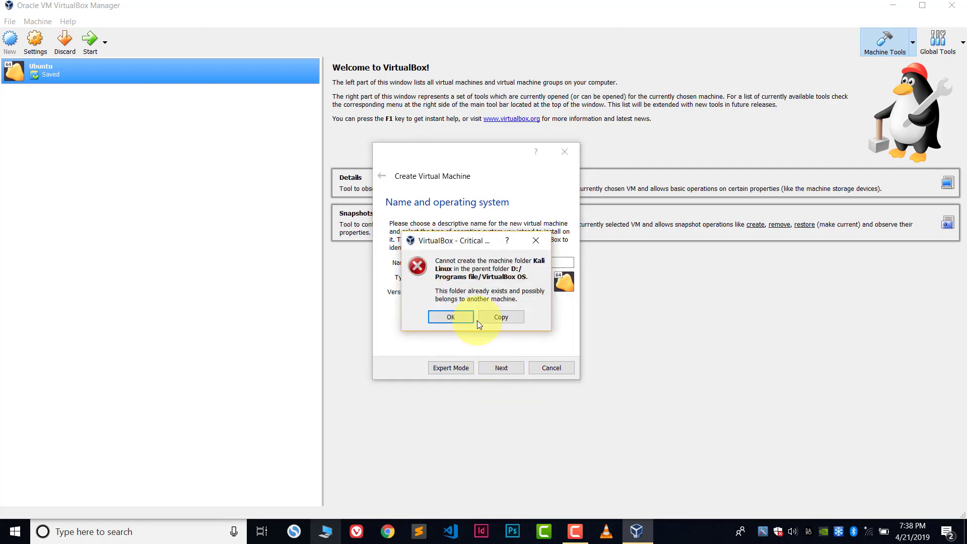
left_click_drag(464, 240, 448, 239)
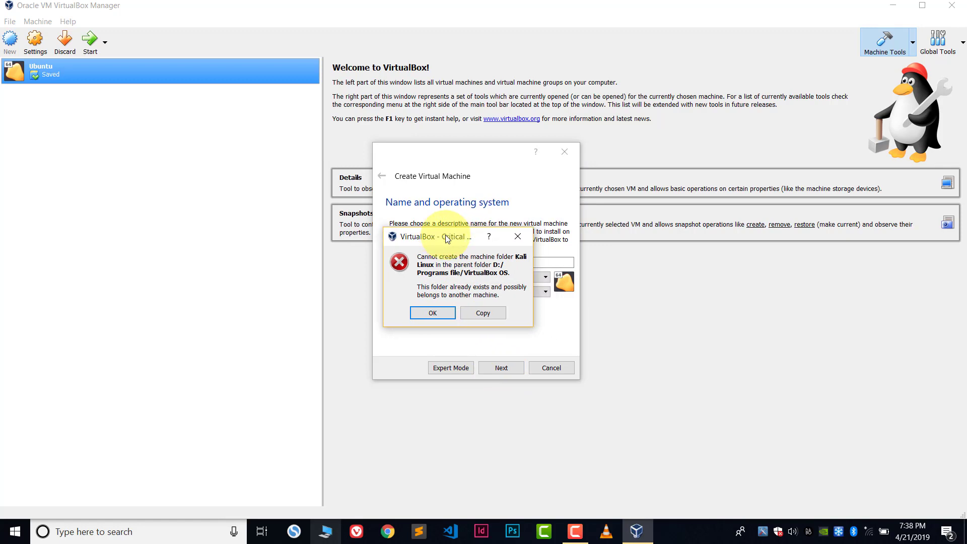
left_click(439, 313)
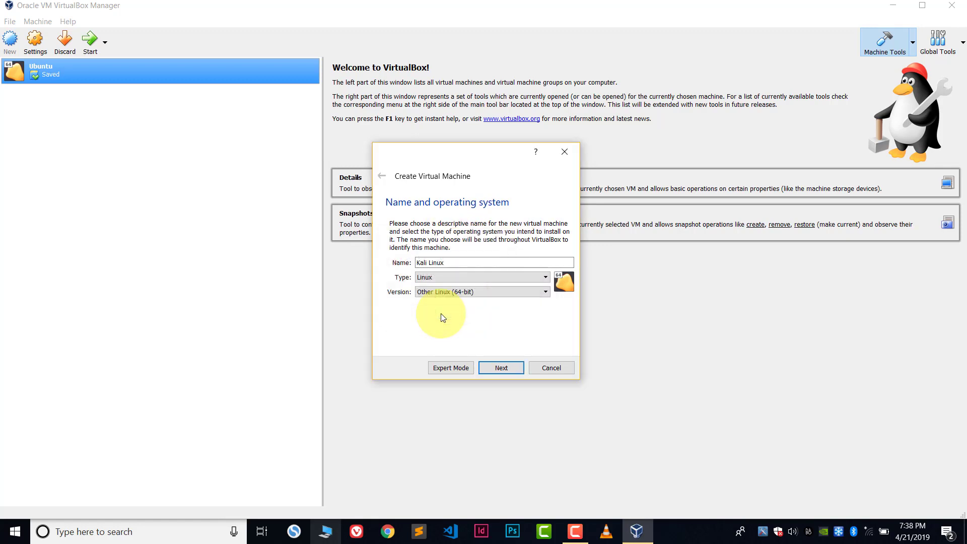
left_click(504, 367)
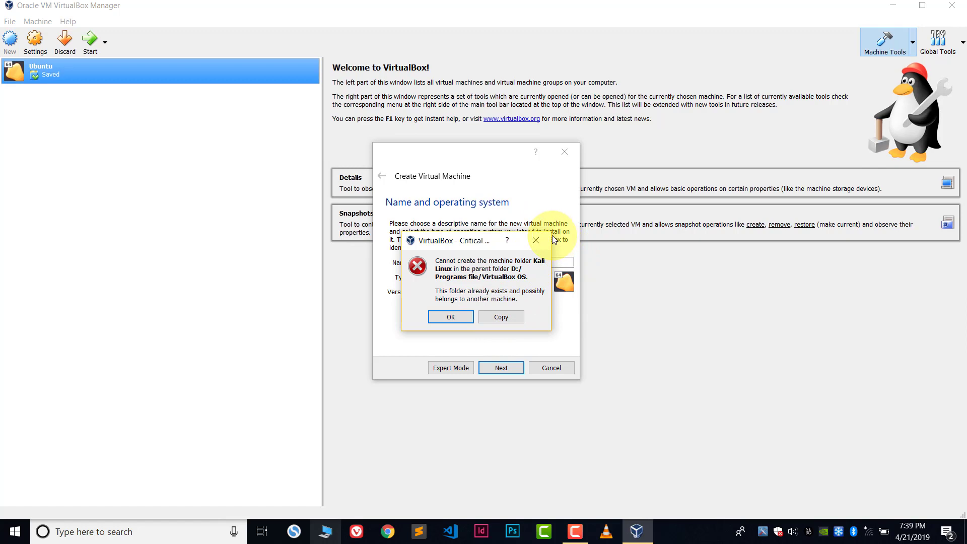
left_click(537, 240)
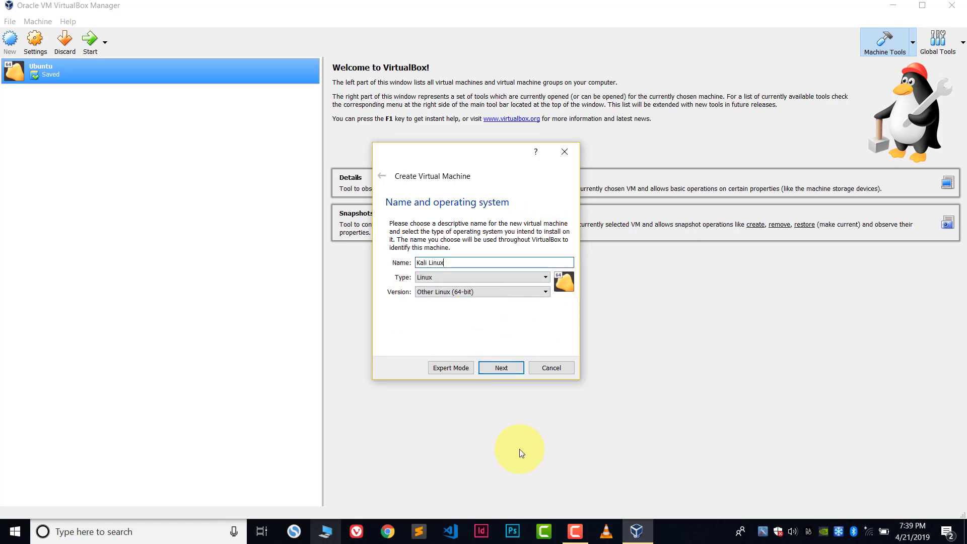
Step: Rename the machine 'Kali Linux 2', allocate about 5013 MB of memory, and create a new virtual hard disk
type("2")
left_click(514, 369)
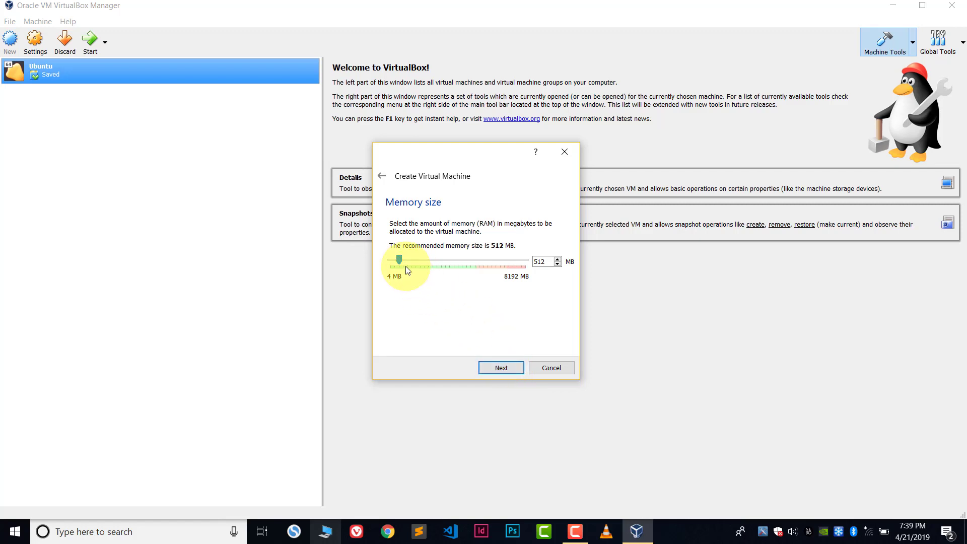
left_click_drag(401, 259, 476, 266)
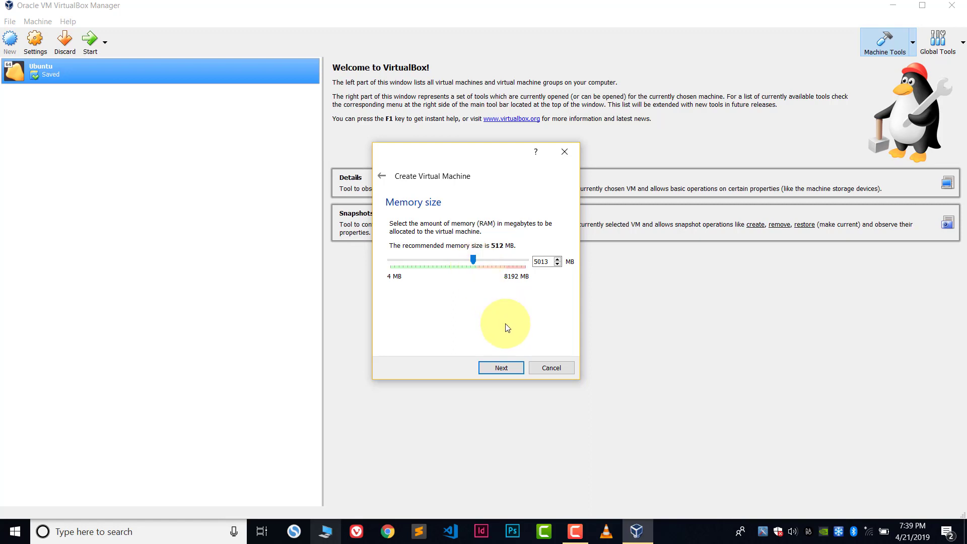
left_click(502, 370)
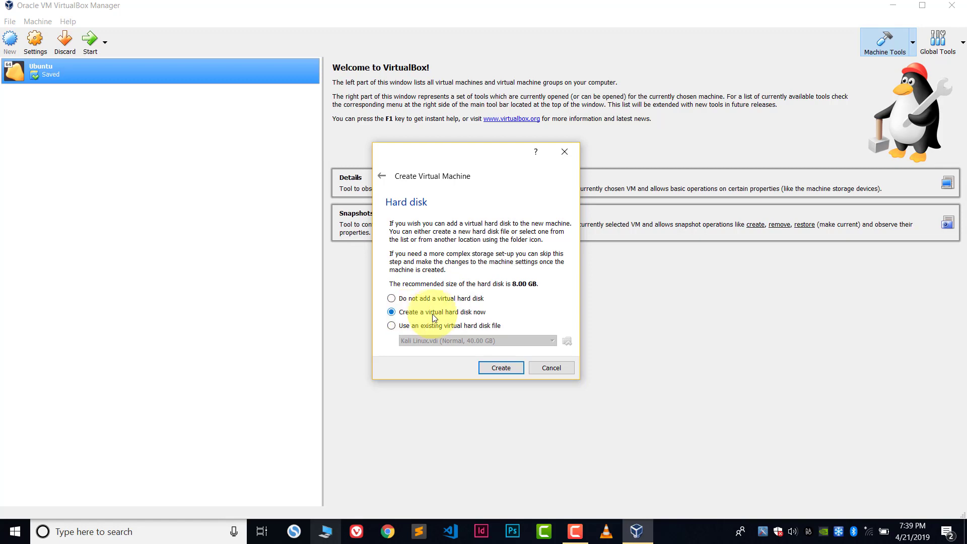
left_click(500, 370)
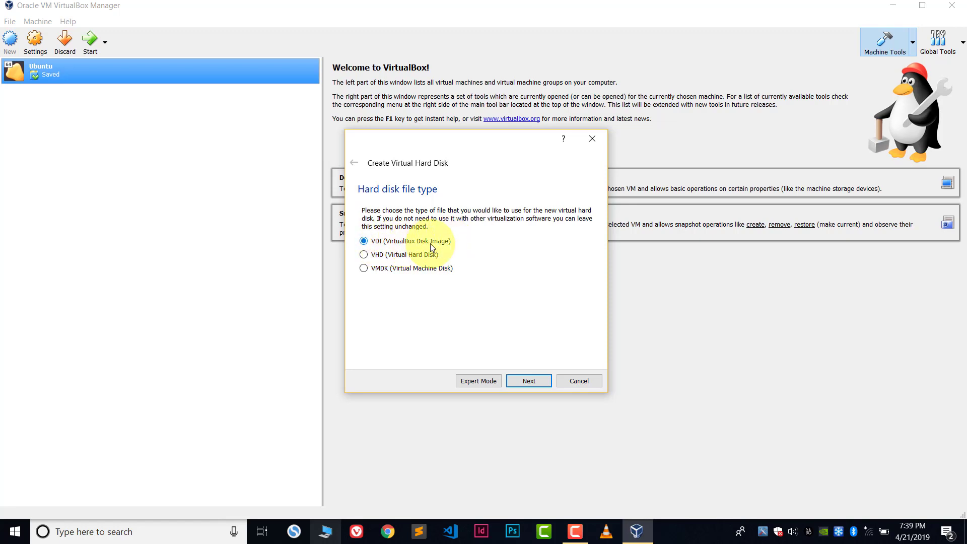
Step: Keep VDI as the disk file type and choose Fixed size storage
left_click(529, 382)
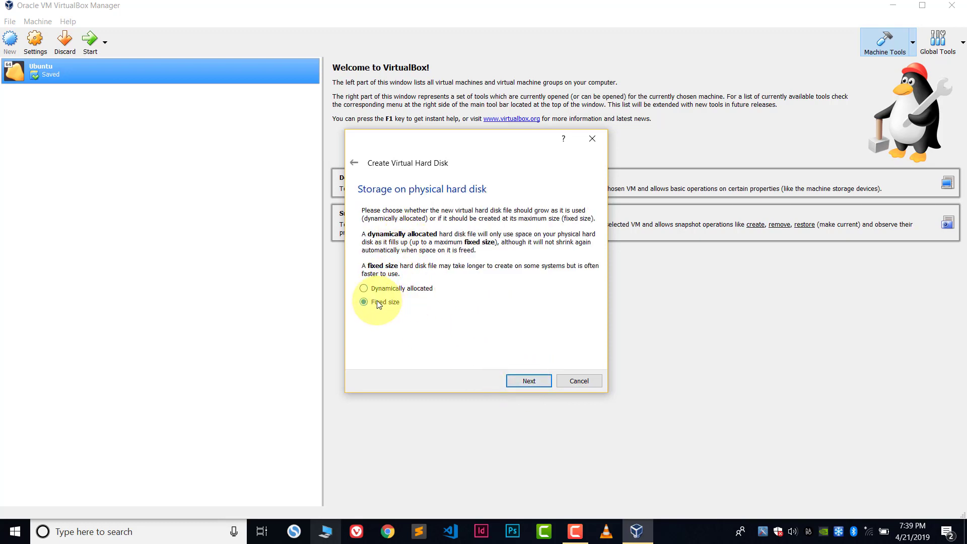
left_click(370, 289)
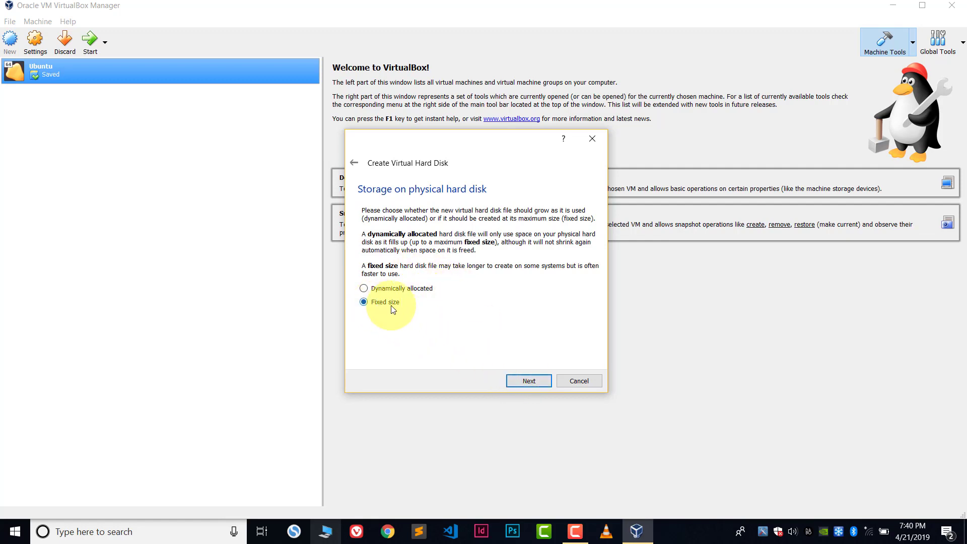
Step: Save the disk as Kali Linux 2.vdi in drive D's VirtualBox OS folder, sized 22.64 GB
left_click(529, 381)
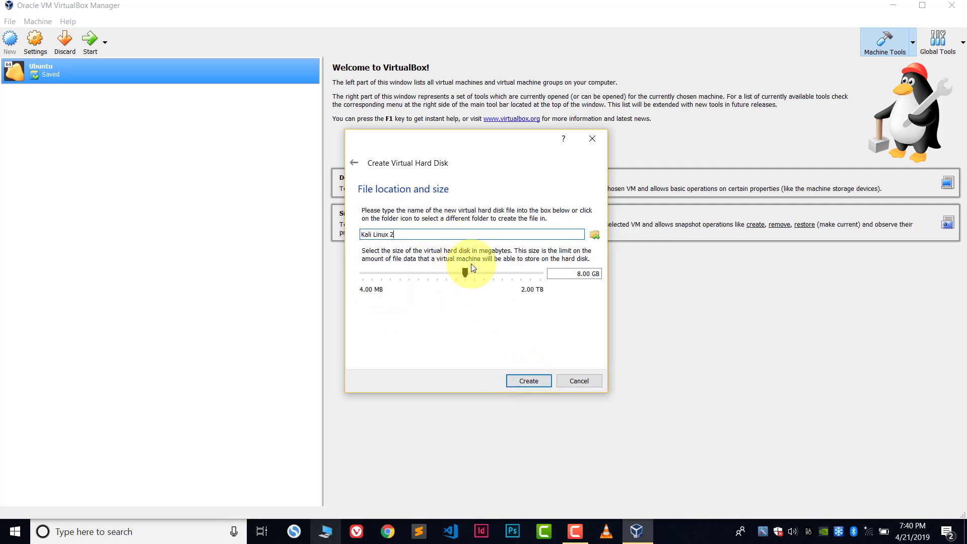
left_click(596, 236)
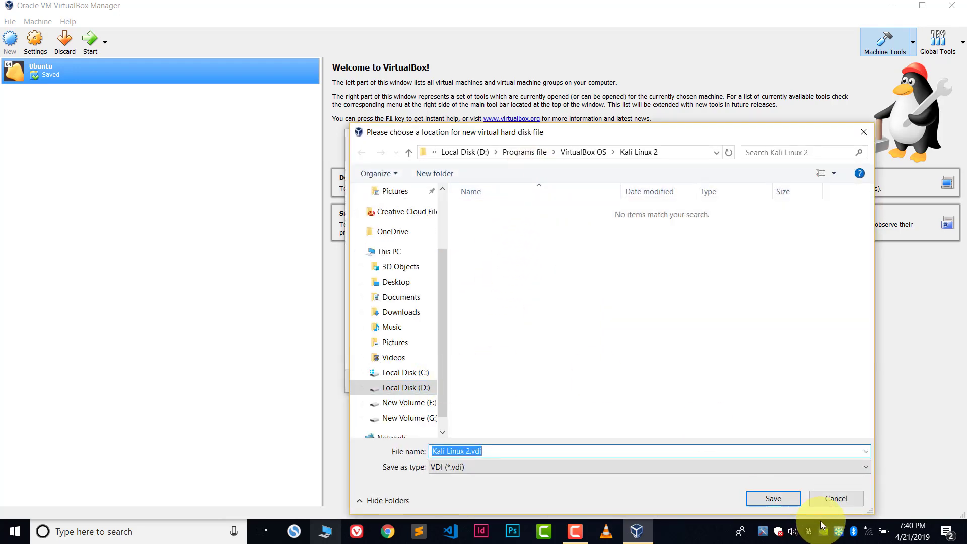
left_click_drag(590, 129, 451, 103)
left_click(633, 491)
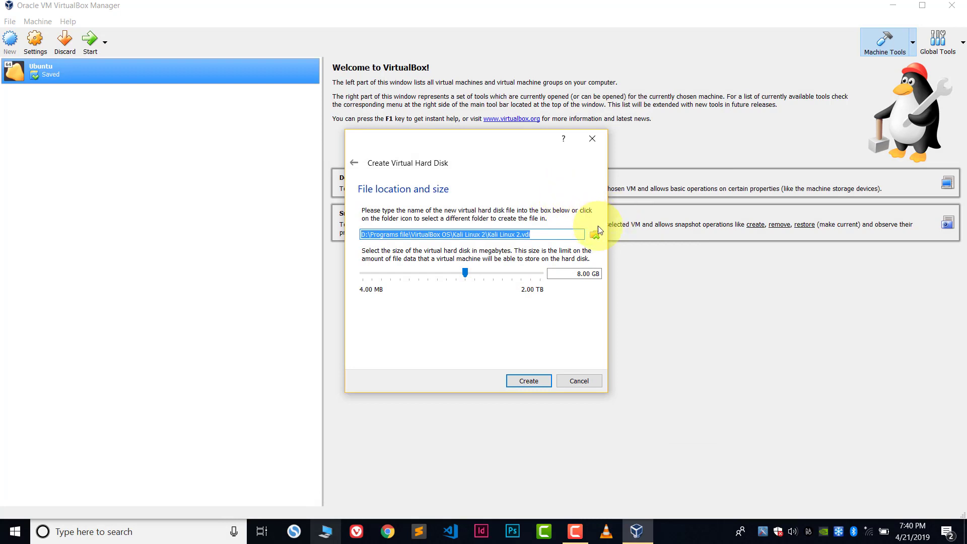
left_click(542, 236)
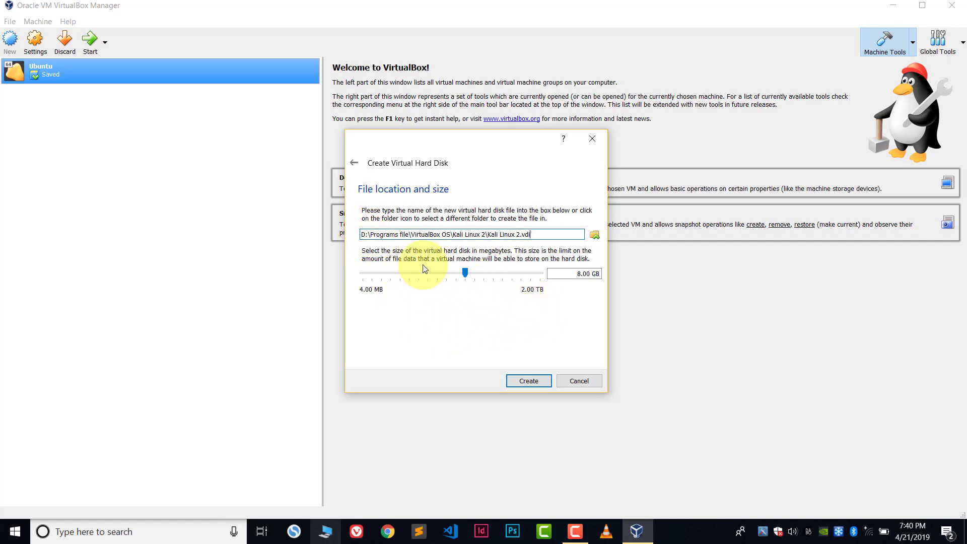
mouse_move(464, 272)
left_mouse_down()
mouse_move(477, 274)
mouse_move(439, 274)
mouse_move(477, 279)
left_mouse_up()
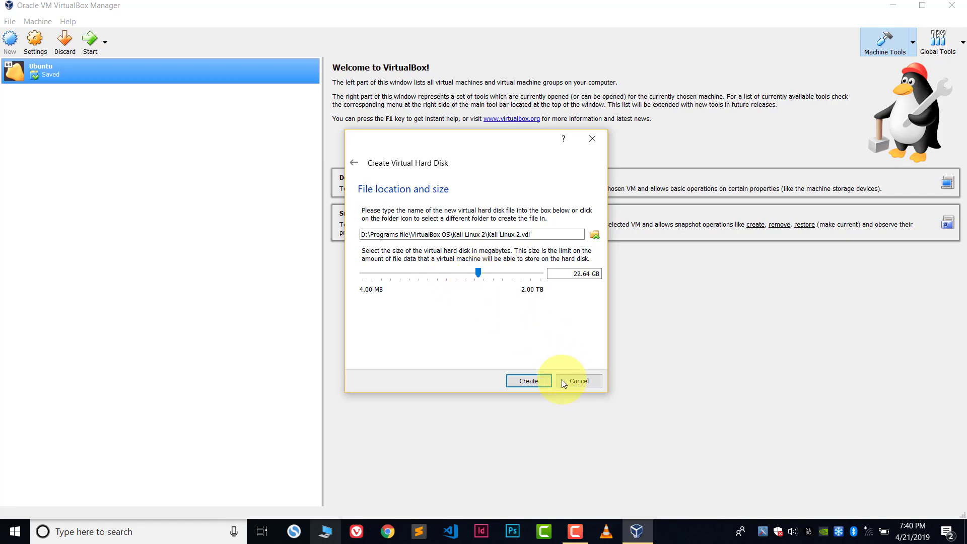
Step: Finish creating the Kali Linux 2 machine and open its Settings from the right-click menu
left_click(535, 380)
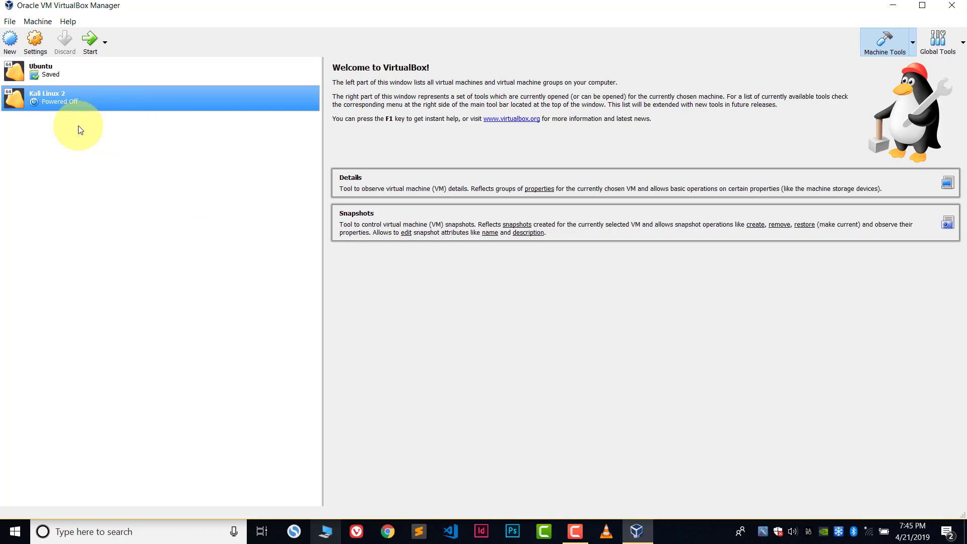
right_click(71, 99)
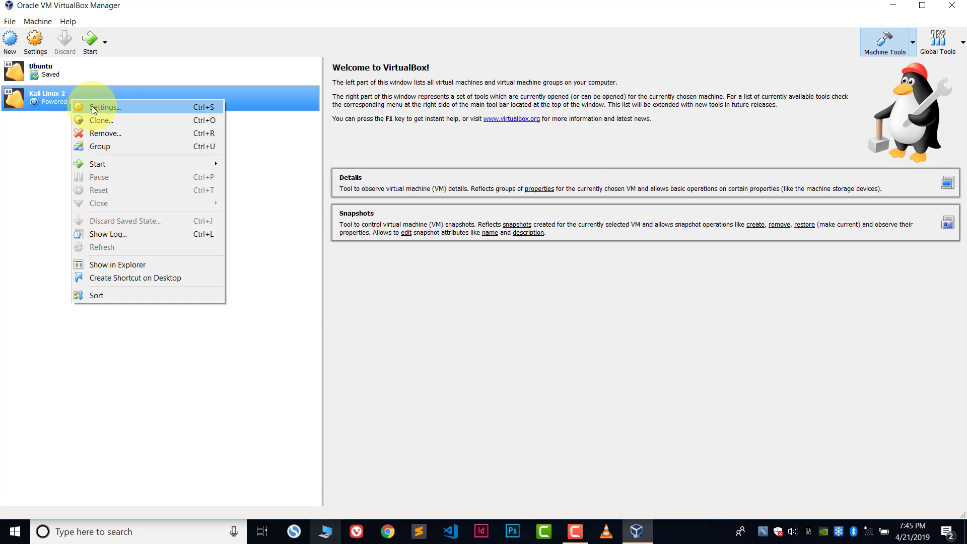
left_click(93, 108)
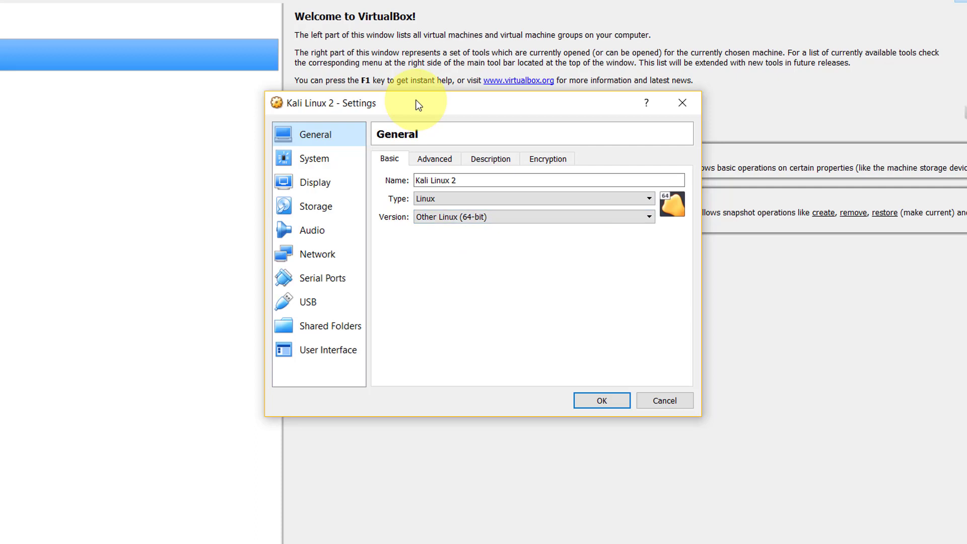
Step: Look through the General page's Advanced, Description and Encryption tabs, leaving encryption disabled
mouse_move(416, 104)
left_mouse_down()
mouse_move(353, 114)
mouse_move(412, 121)
left_mouse_up()
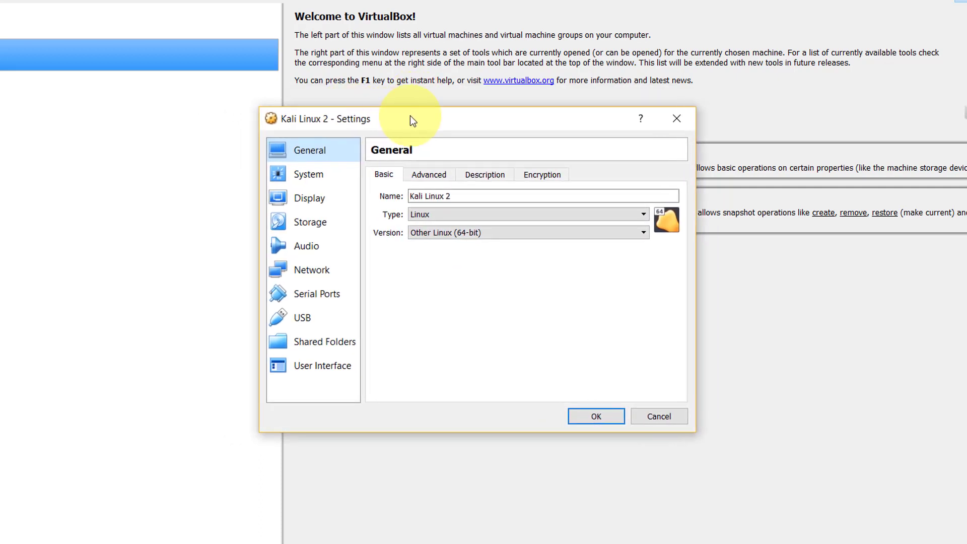
left_click(441, 176)
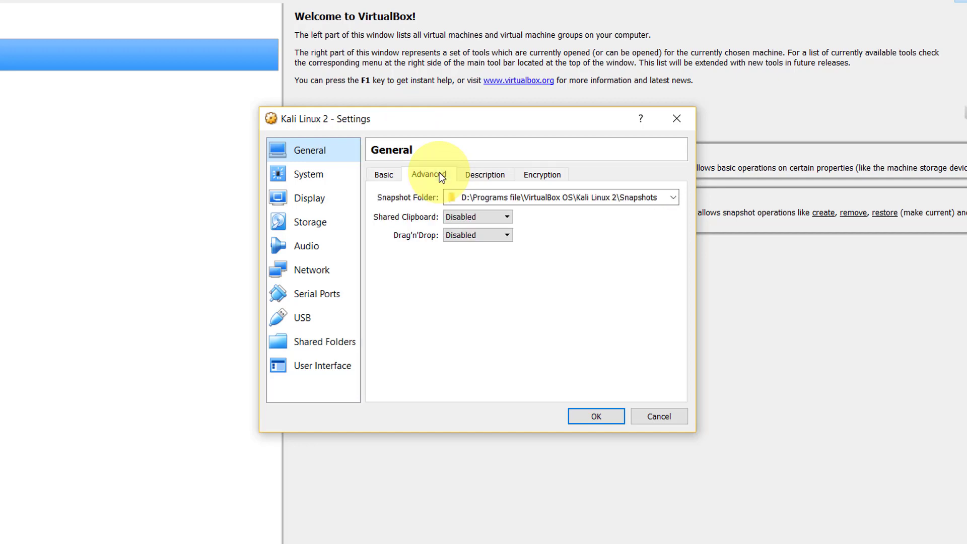
left_click(492, 175)
left_click(529, 174)
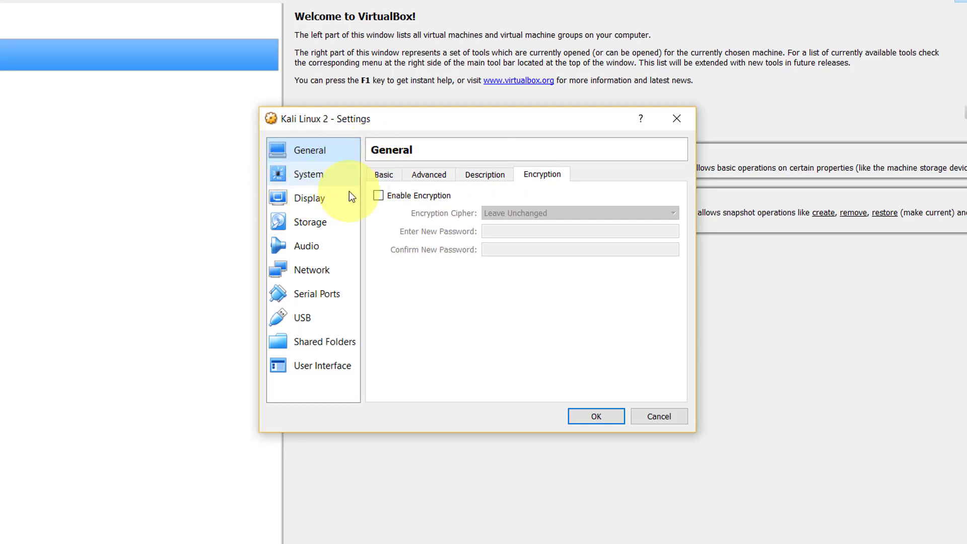
Step: Show the System Processor tab, currently at 1 CPU with a 100% execution cap
left_click(319, 178)
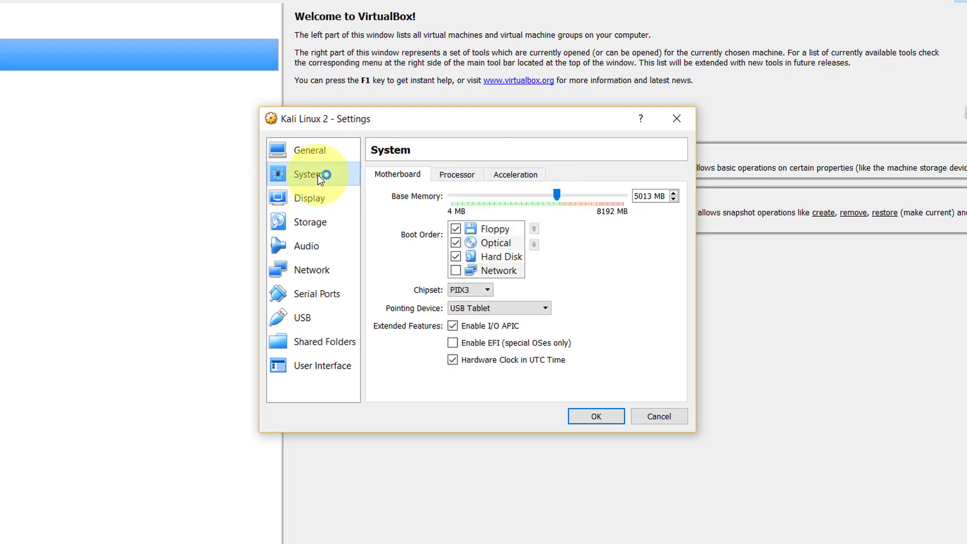
left_click_drag(441, 122, 414, 90)
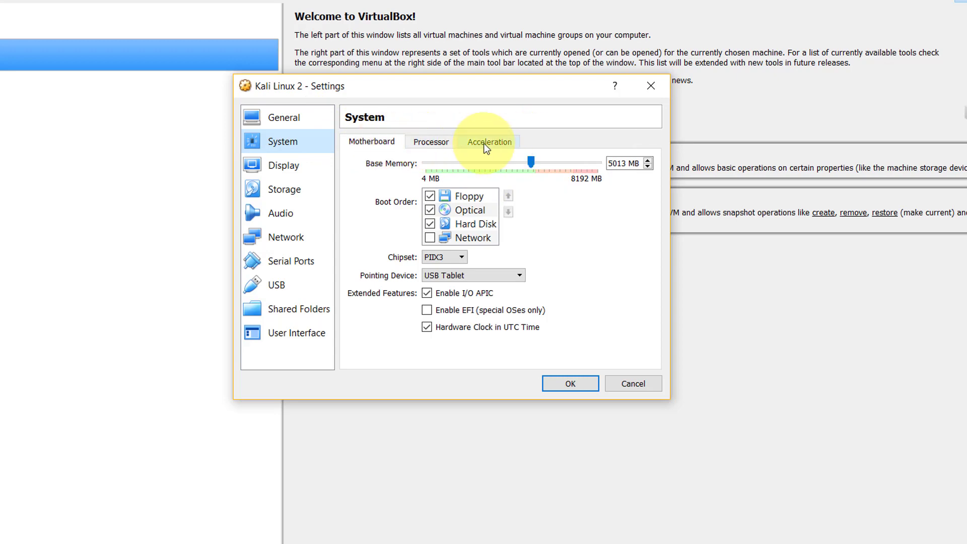
left_click(444, 143)
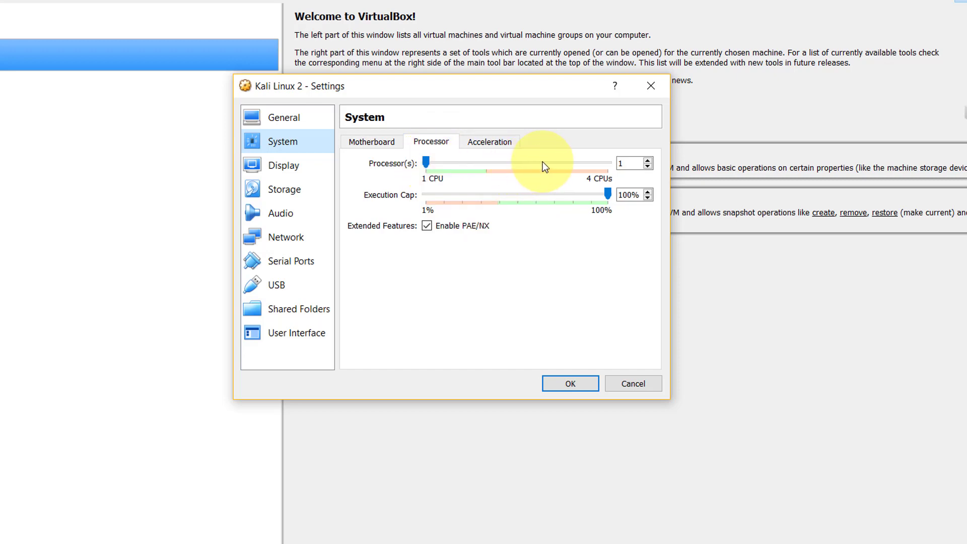
Step: Raise the Processor(s) slider to 3 CPUs with PAE/NX enabled, checking the Acceleration tab
left_click(543, 162)
left_click(549, 162)
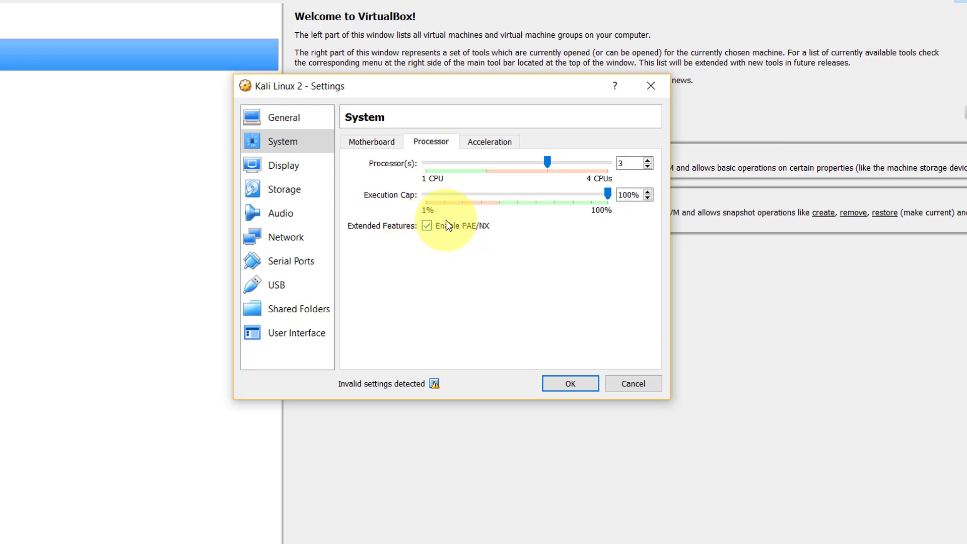
left_click(483, 145)
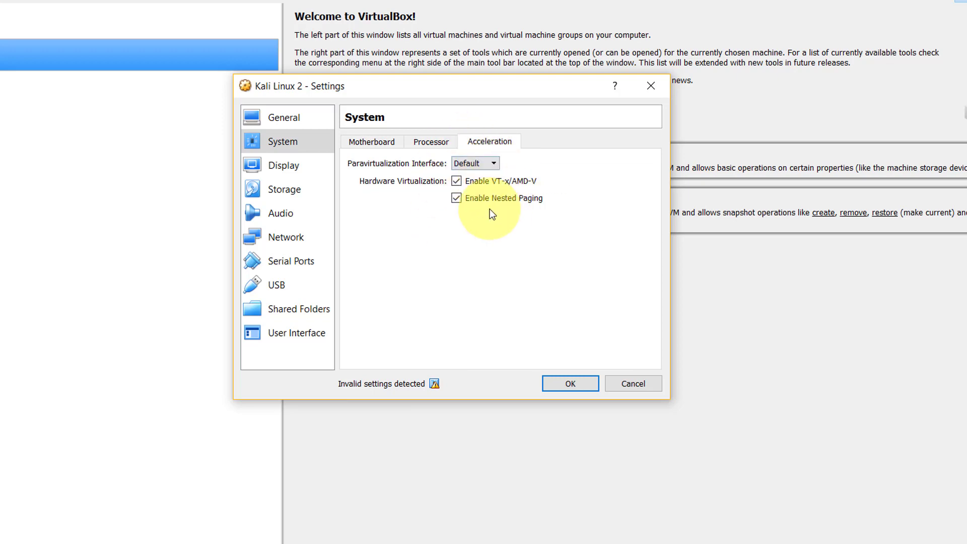
left_click(431, 142)
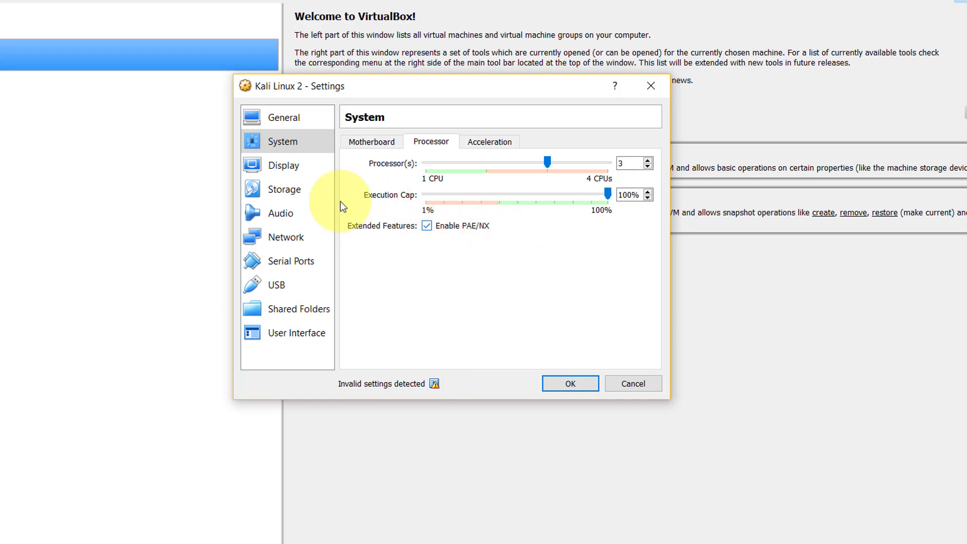
Step: Insert kali-linux-light-2019.1a-amd64.iso into Kali Linux 2's empty optical drive and save the settings
left_click(283, 190)
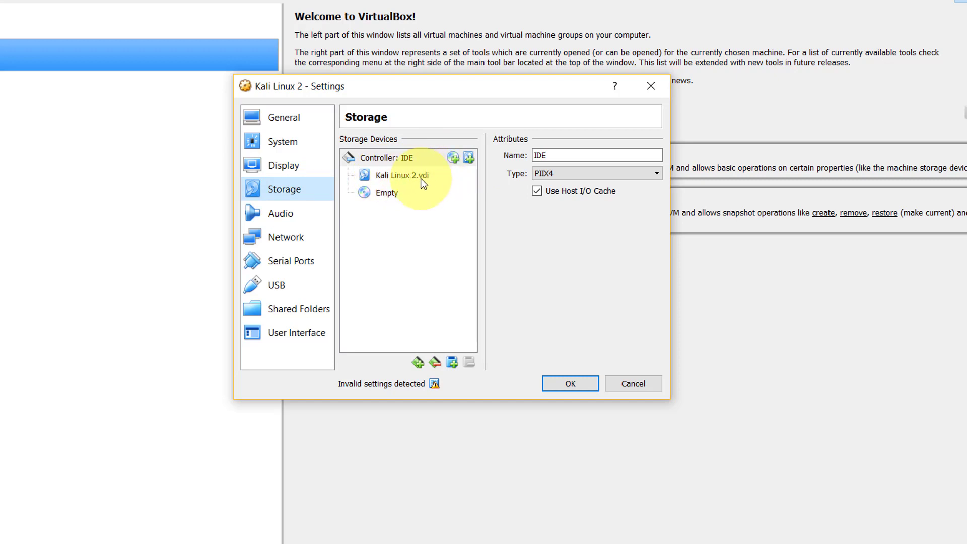
left_click(389, 193)
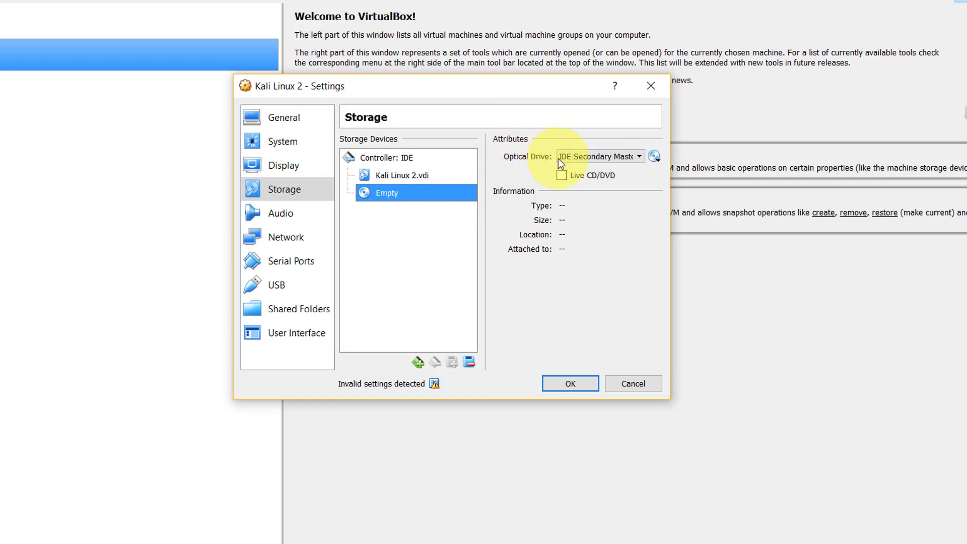
left_click(655, 157)
left_click(659, 174)
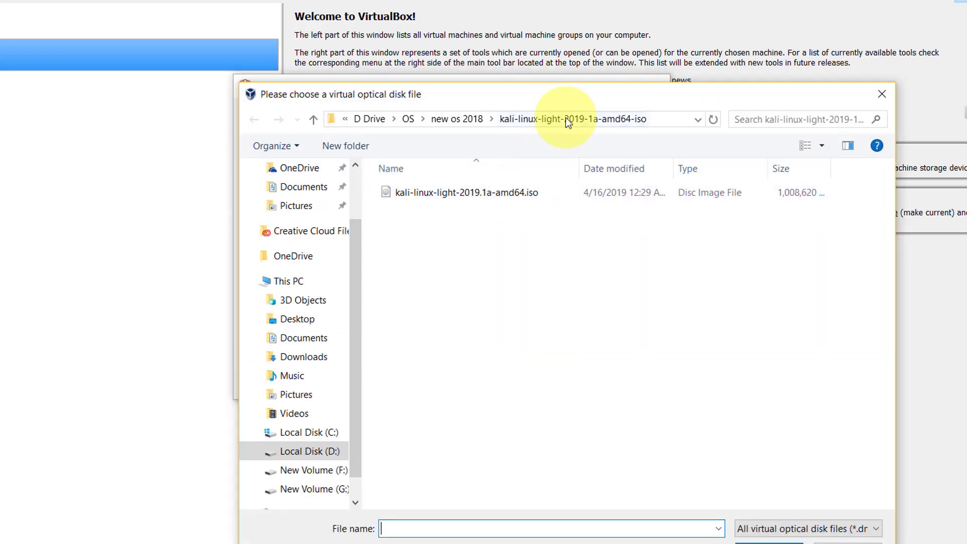
left_click_drag(568, 101, 466, 51)
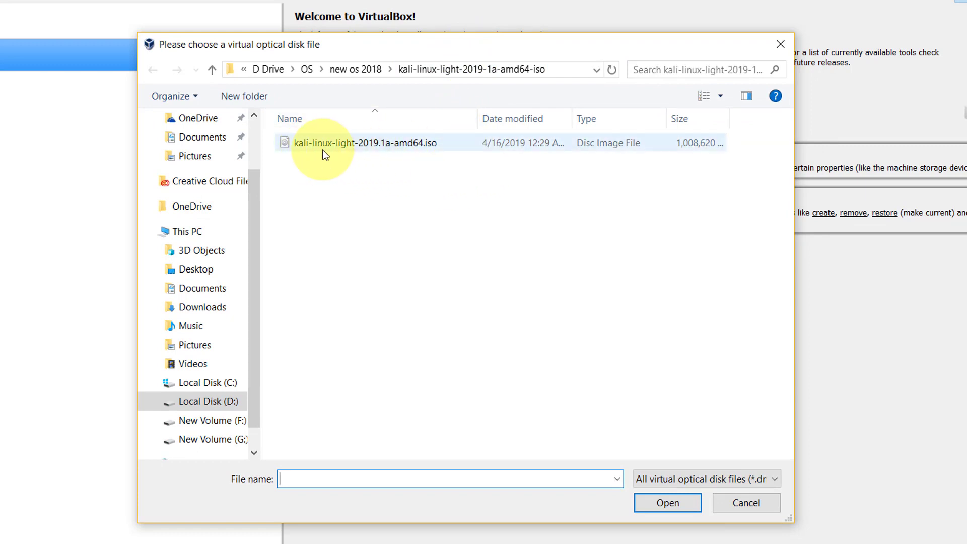
left_click(390, 146)
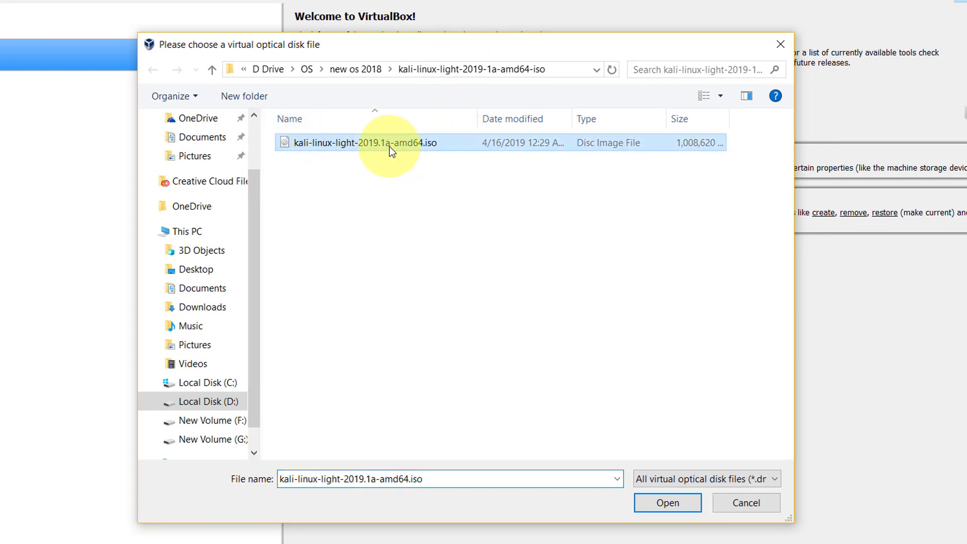
left_click(667, 501)
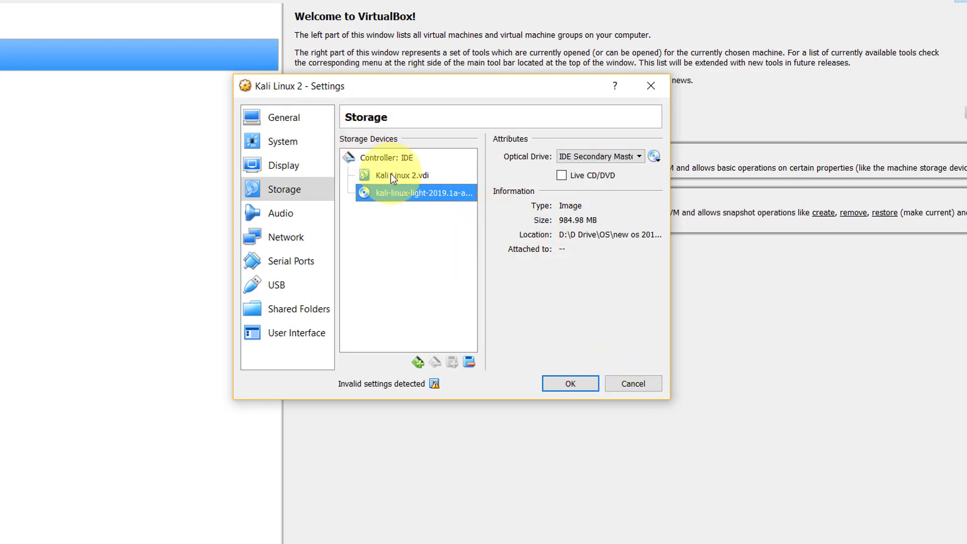
left_click(570, 384)
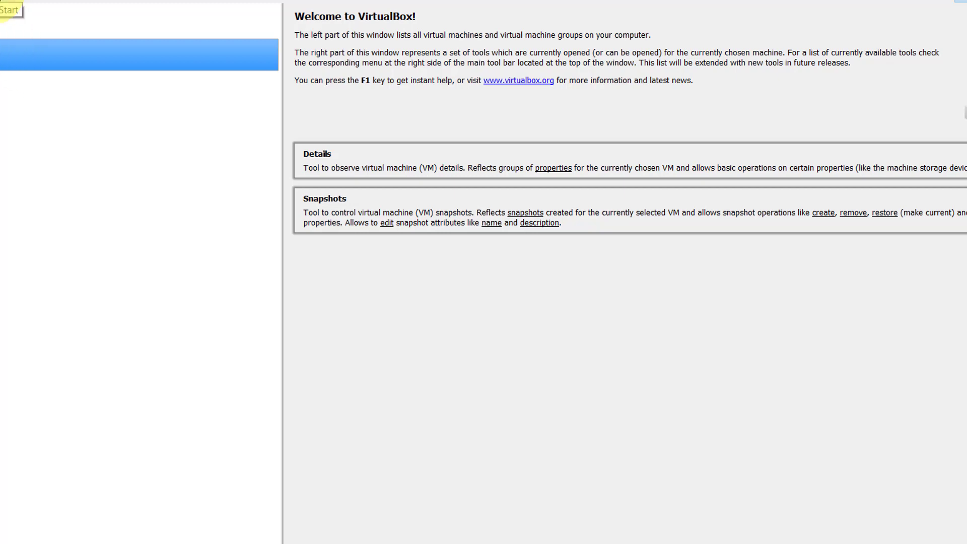
Step: Reopen Kali Linux 2's settings and review the General Advanced, Description and Encryption tabs
right_click(3, 46)
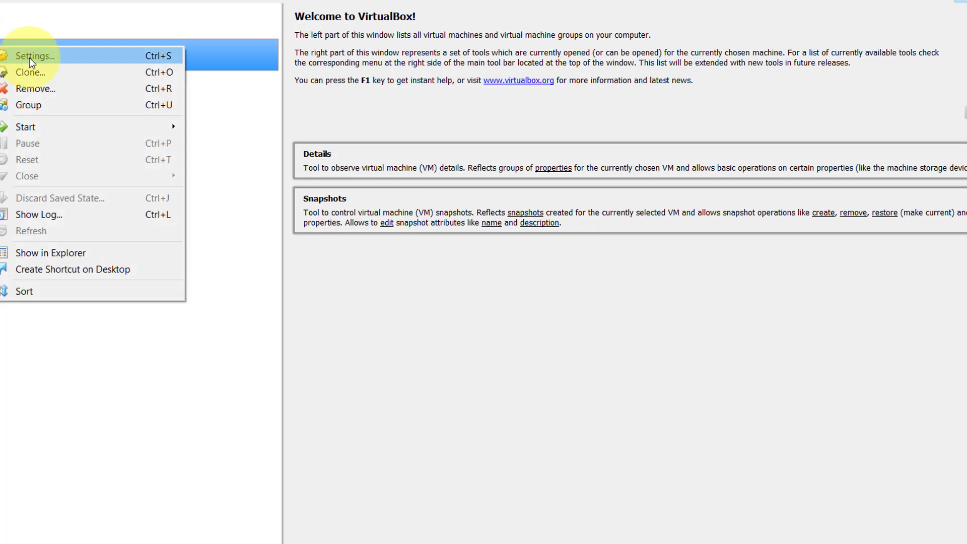
left_click(29, 57)
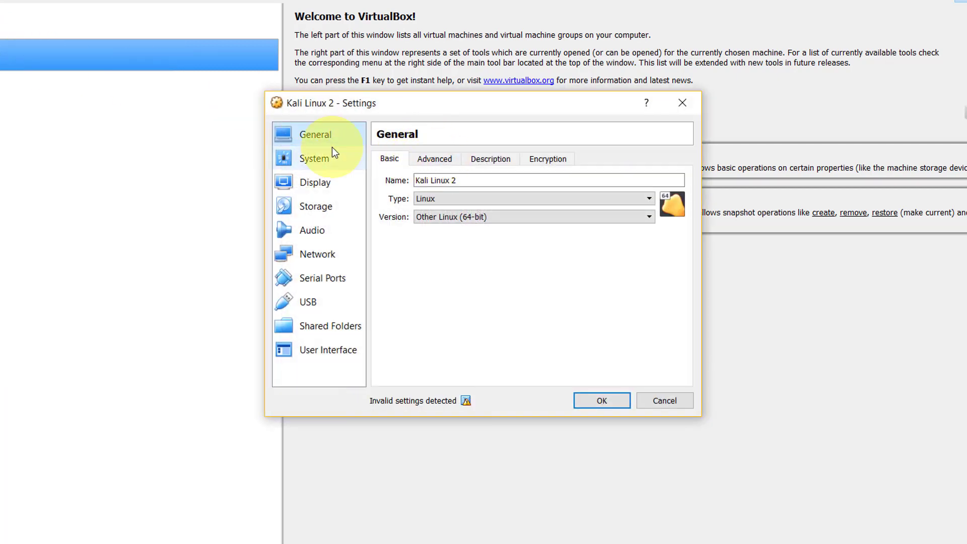
left_click(433, 161)
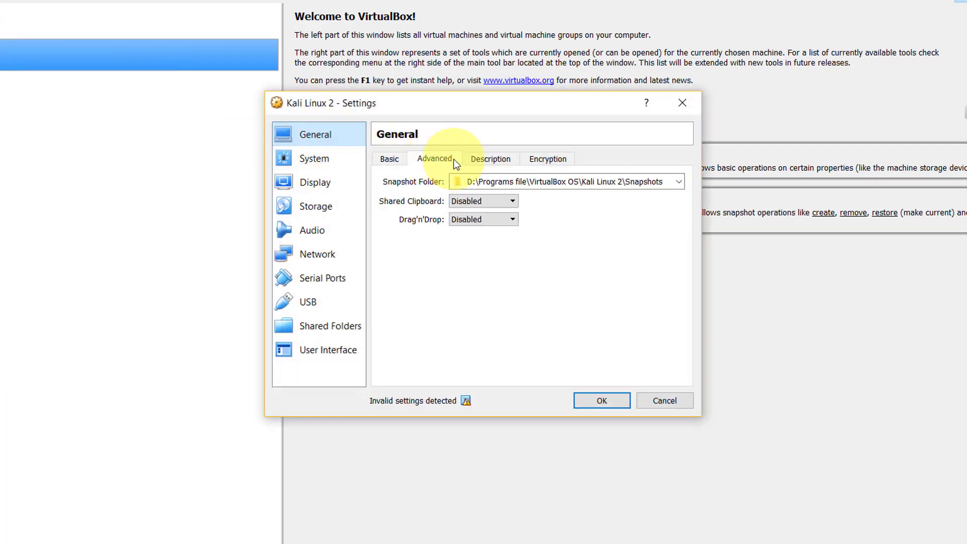
left_click(490, 159)
left_click(546, 159)
Step: Review the System page's Processor, Acceleration and Motherboard tabs
left_click(313, 158)
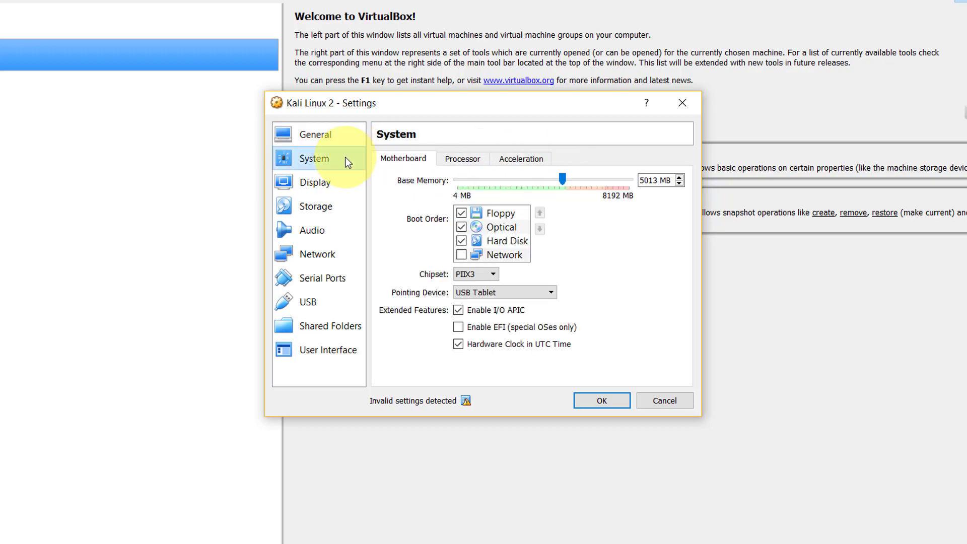
left_click(453, 158)
left_click(512, 160)
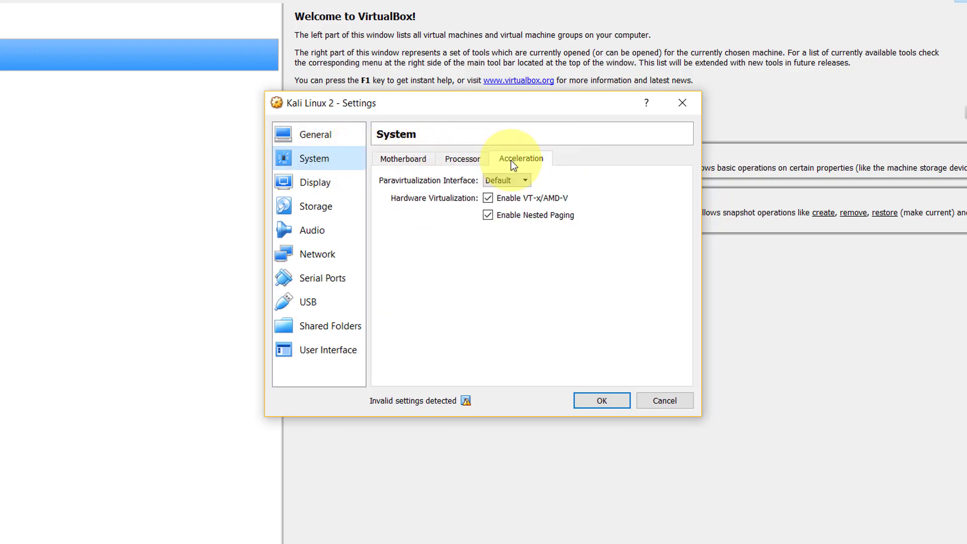
left_click(458, 159)
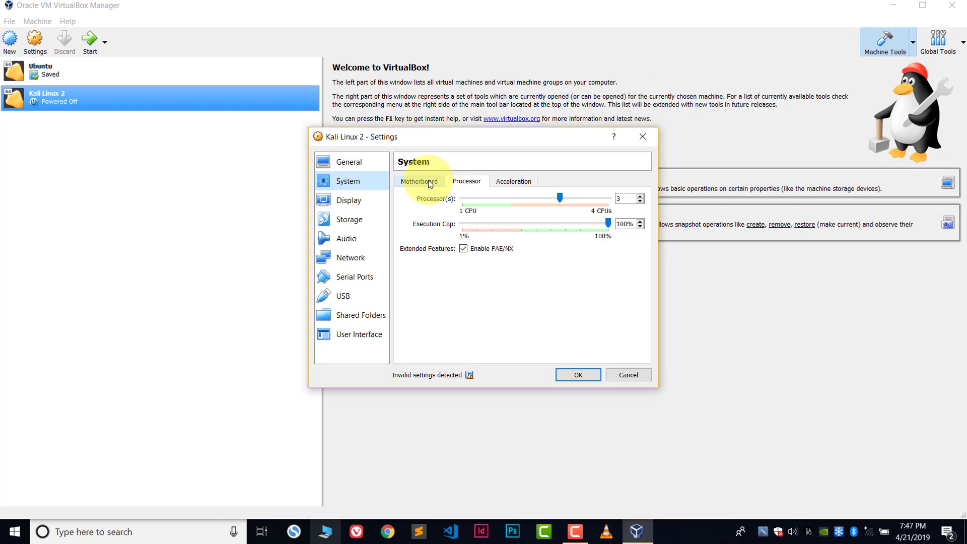
left_click(430, 184)
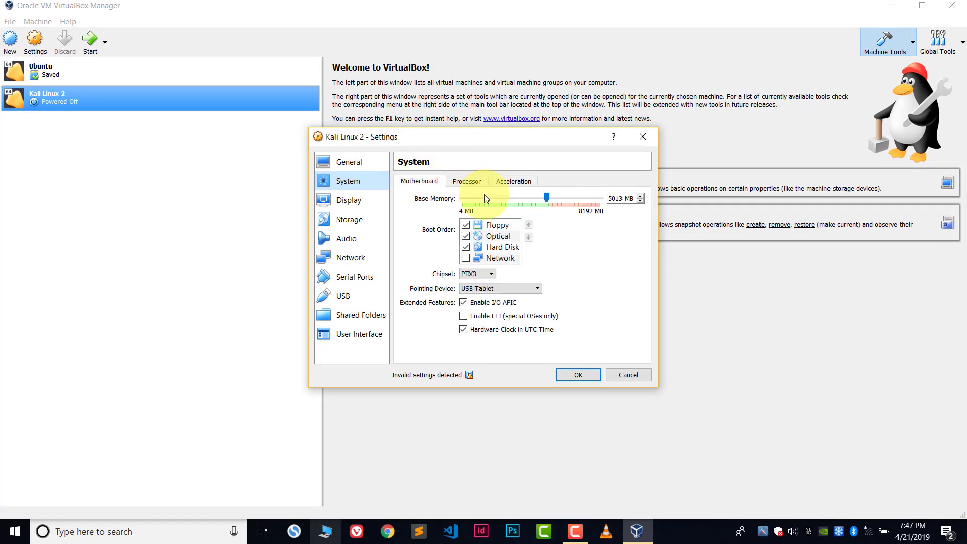
Step: Review the Display page's Remote Display, Video Capture and Screen tabs
left_click(351, 205)
left_click(456, 182)
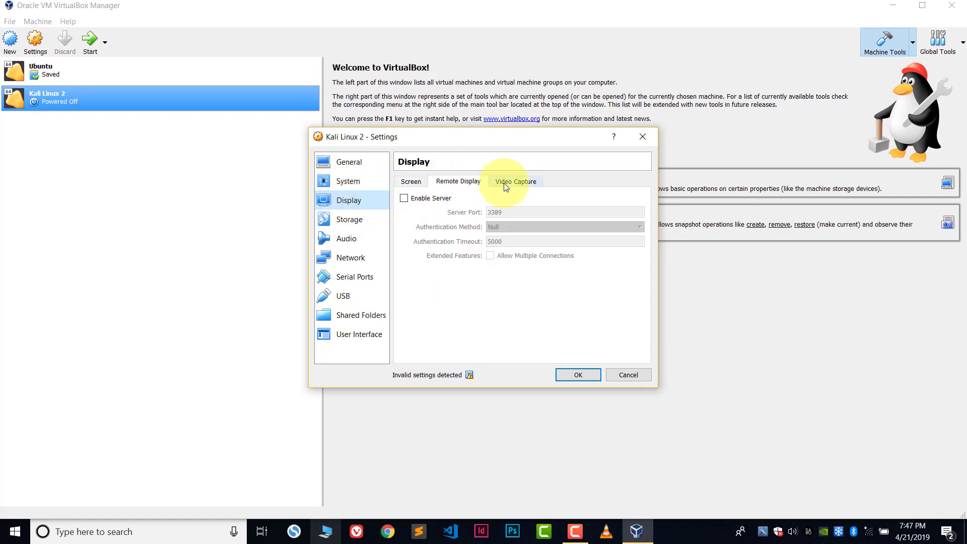
left_click(515, 182)
left_click(456, 181)
left_click(418, 183)
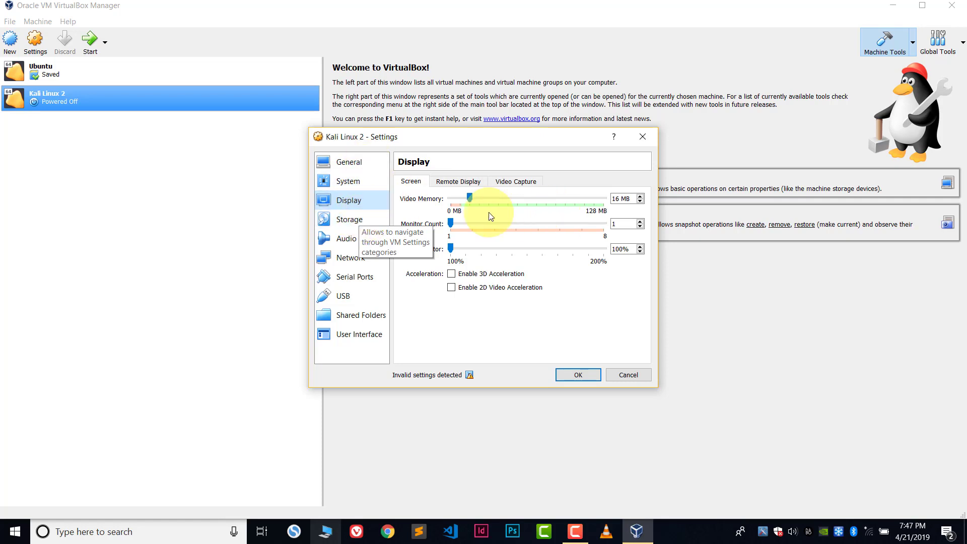
Step: Review the Storage and Audio pages and Network adapters 2 and 3
left_click(342, 222)
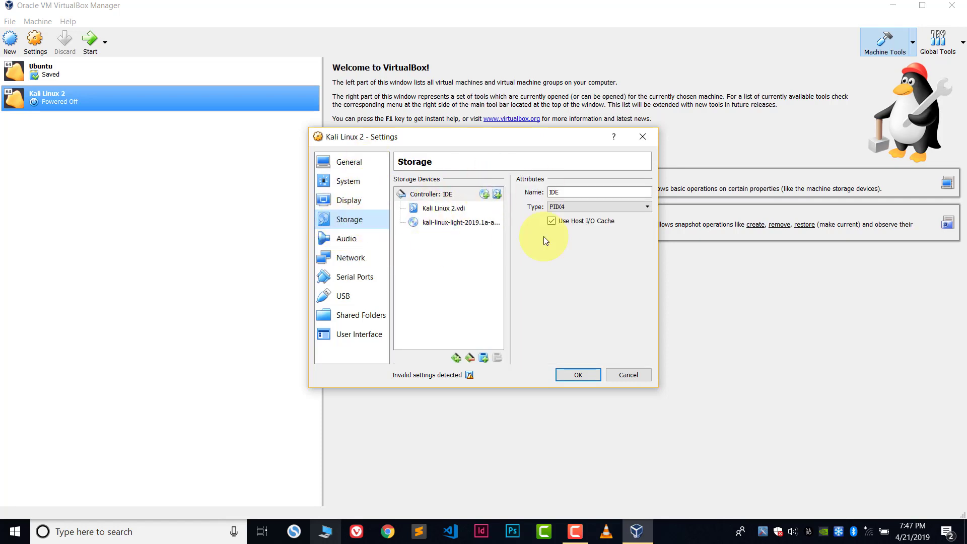
left_click(341, 241)
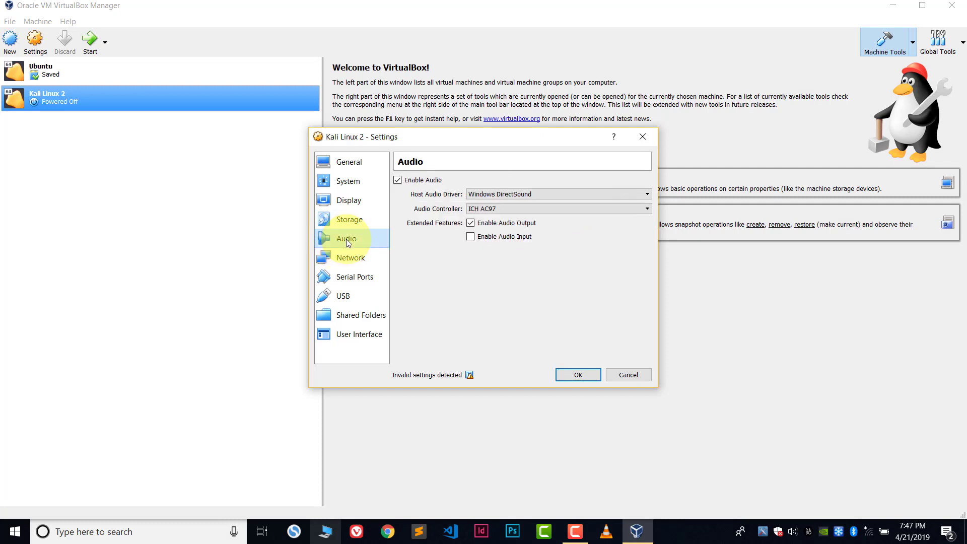
left_click(339, 264)
left_click(458, 183)
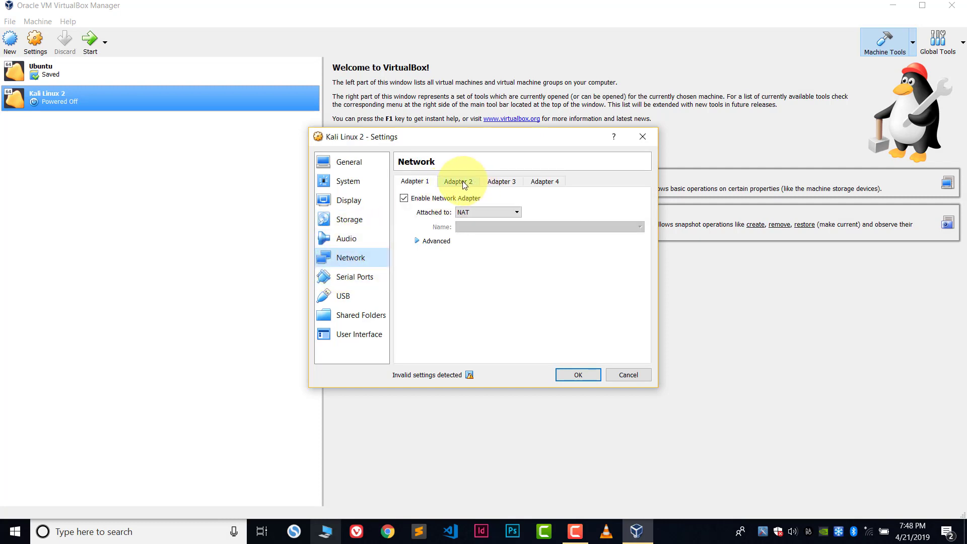
left_click(511, 182)
Step: Review Serial Ports 2–4, USB, Shared Folders and User Interface, then save with OK
left_click(353, 277)
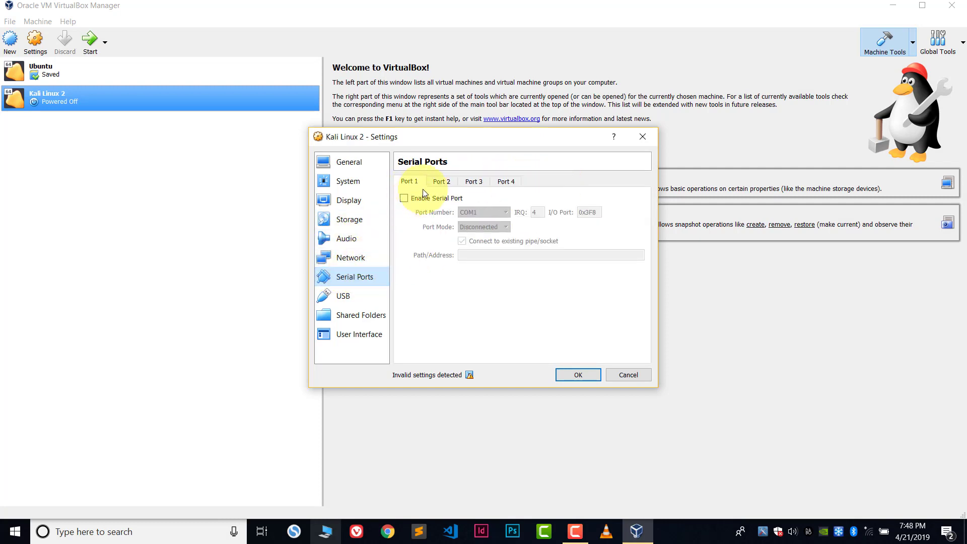
left_click(442, 182)
left_click(467, 183)
left_click(504, 182)
left_click(343, 296)
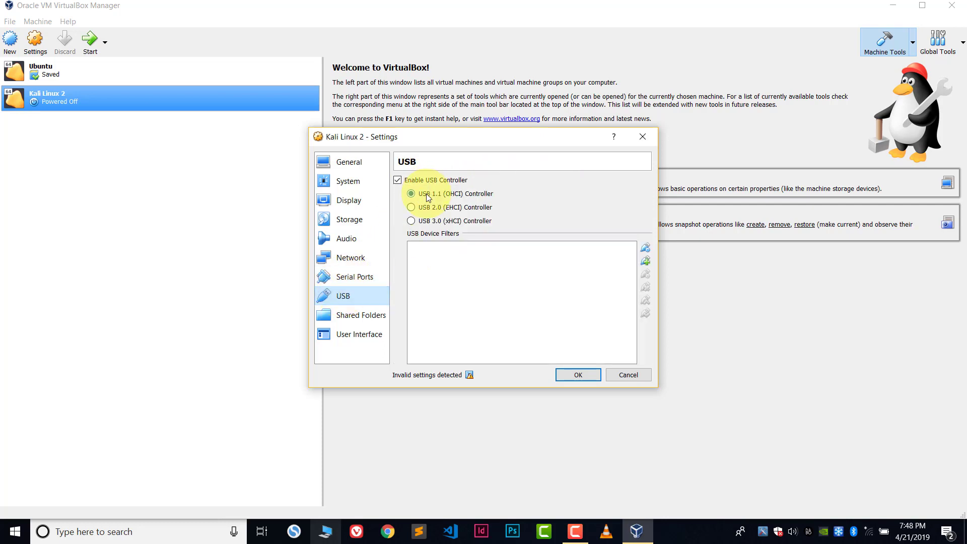
left_click(356, 315)
left_click(350, 335)
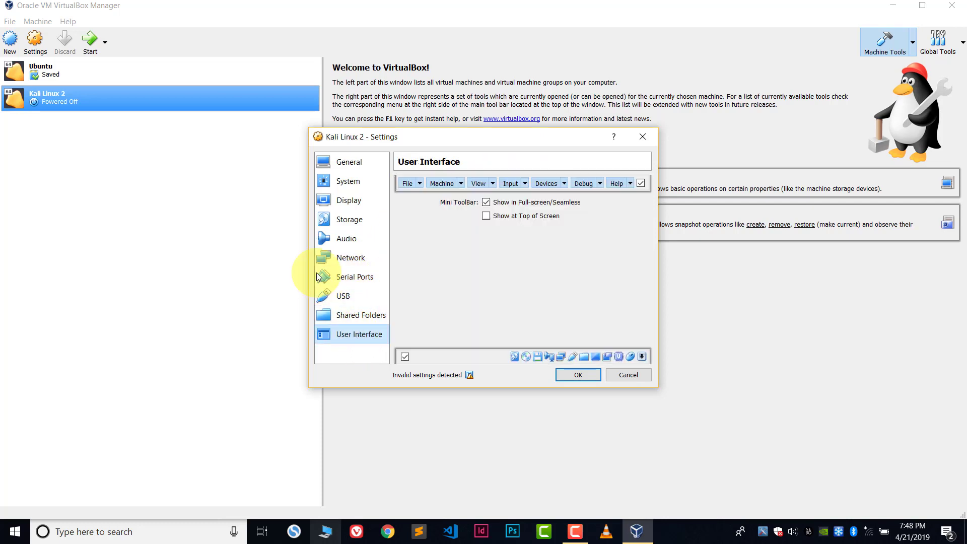
left_click(578, 376)
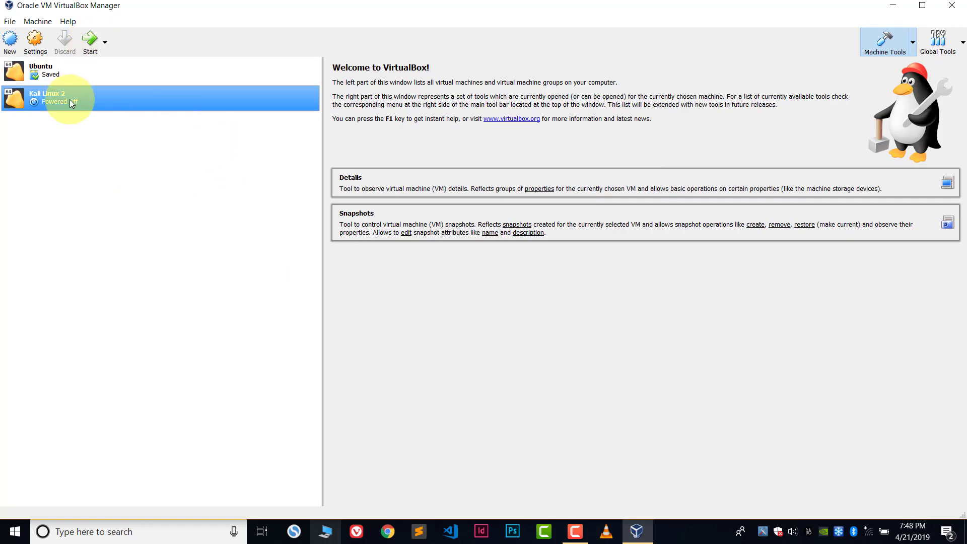
Step: Start Kali Linux 2, dismiss the keyboard auto-capture notice, and highlight Graphical install in the boot menu
left_click(91, 37)
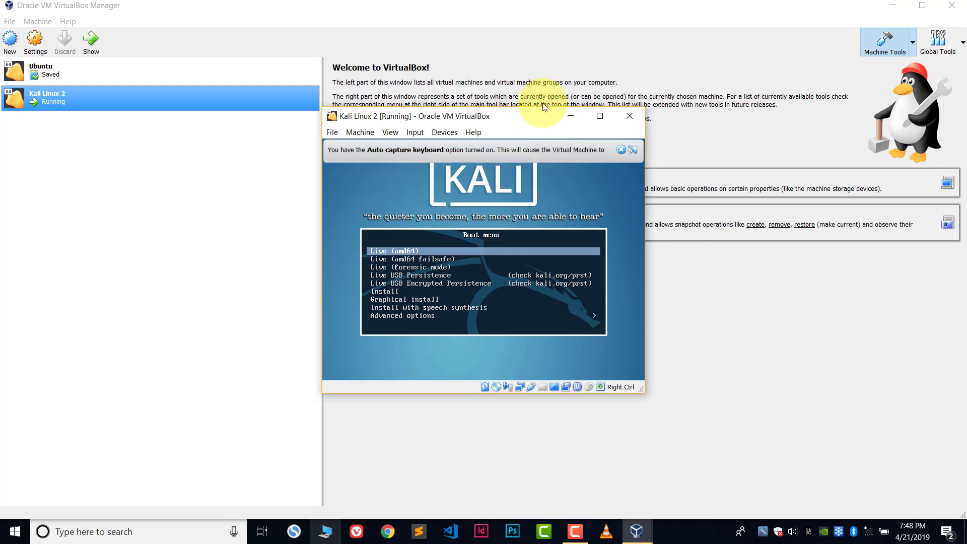
left_click(621, 150)
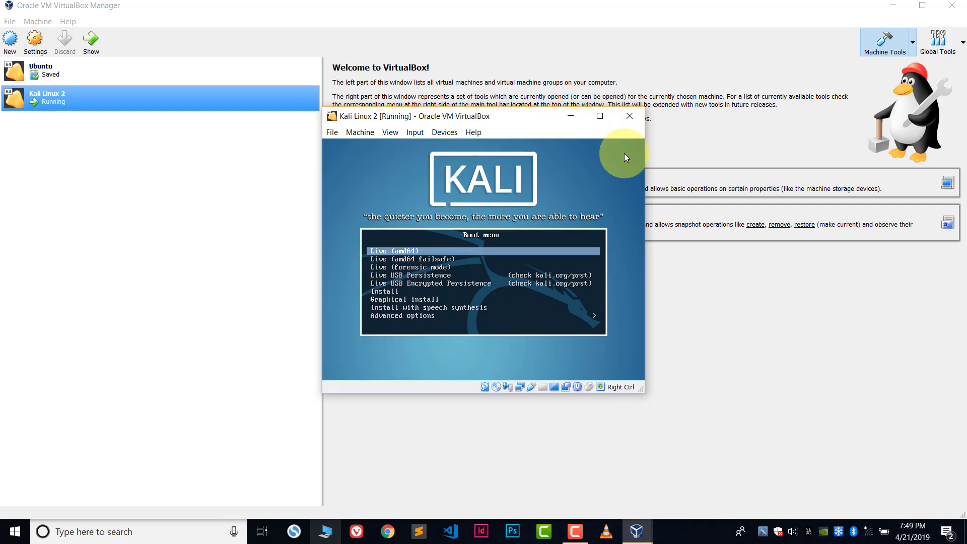
key("Down")
key("Down")
key("Down")
key("Down")
key("Down")
key("Down")
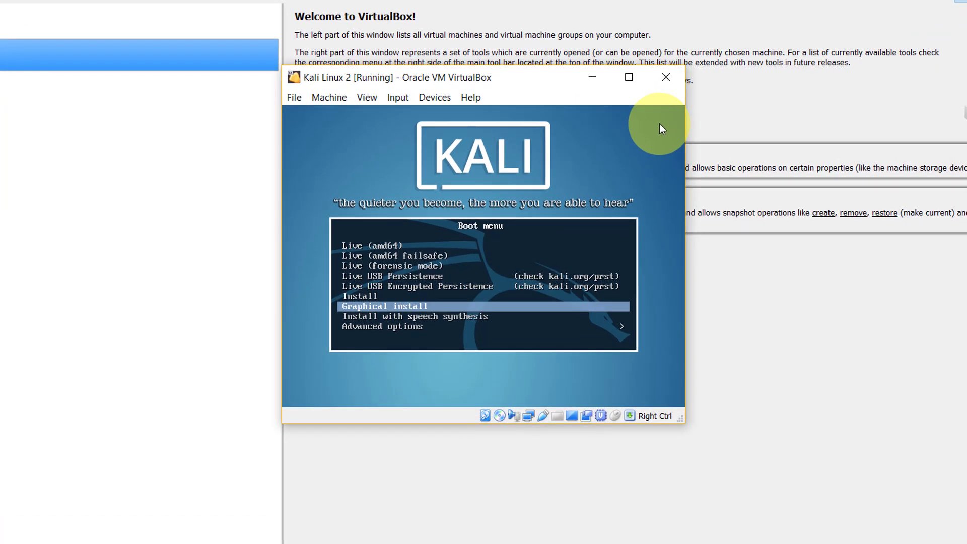
Step: Boot the Graphical install entry to reach the installer's Select a language screen
key("Up")
key("Up")
key("Up")
key("Up")
key("Up")
key("Up")
key("Down")
key("Down")
key("Down")
key("Down")
key("Down")
key("Down")
key("Return")
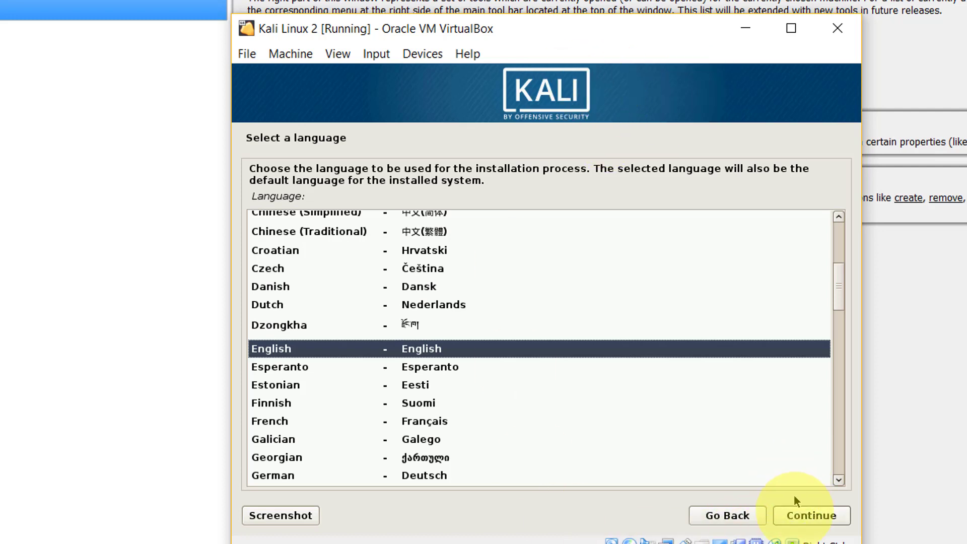
Step: Choose English language, India location and American English keymap, skipping name servers
left_click(802, 513)
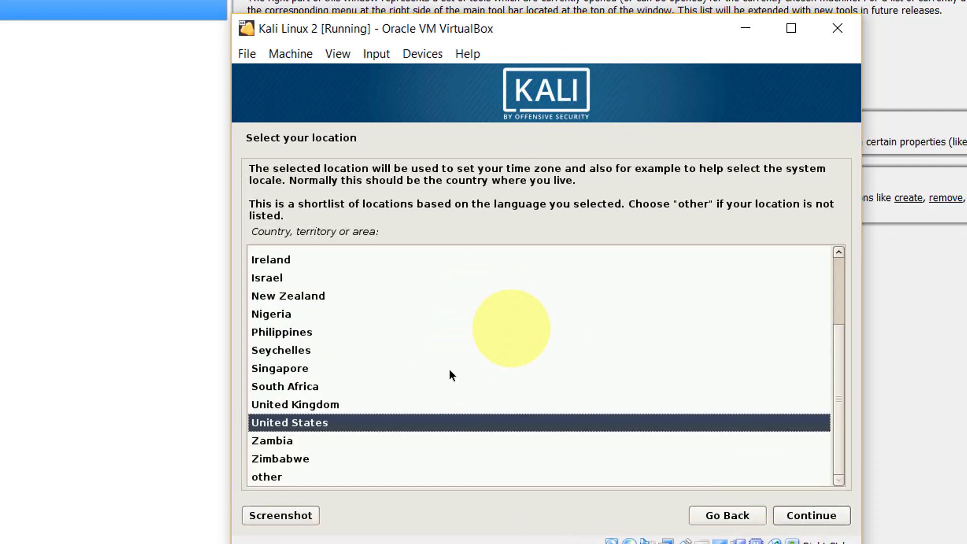
type("i")
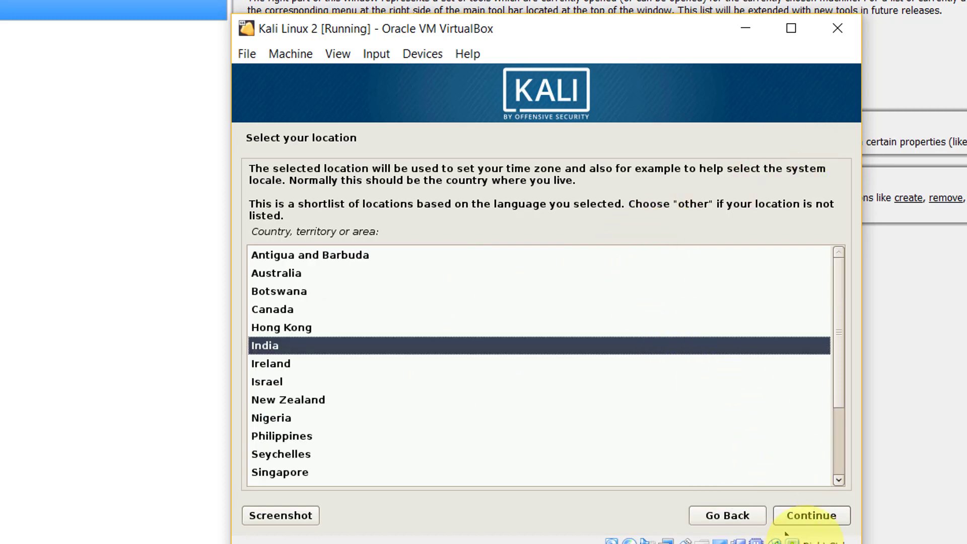
left_click(815, 516)
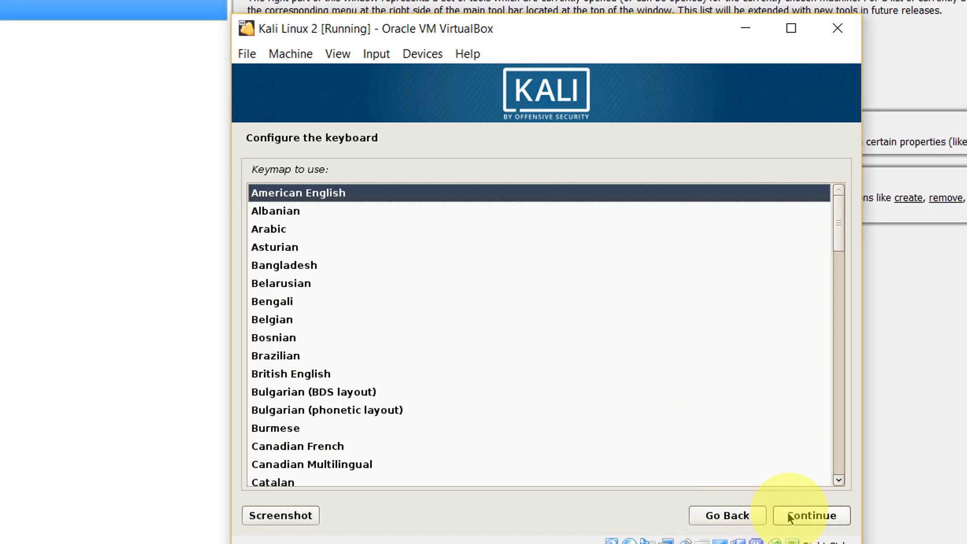
left_click(797, 515)
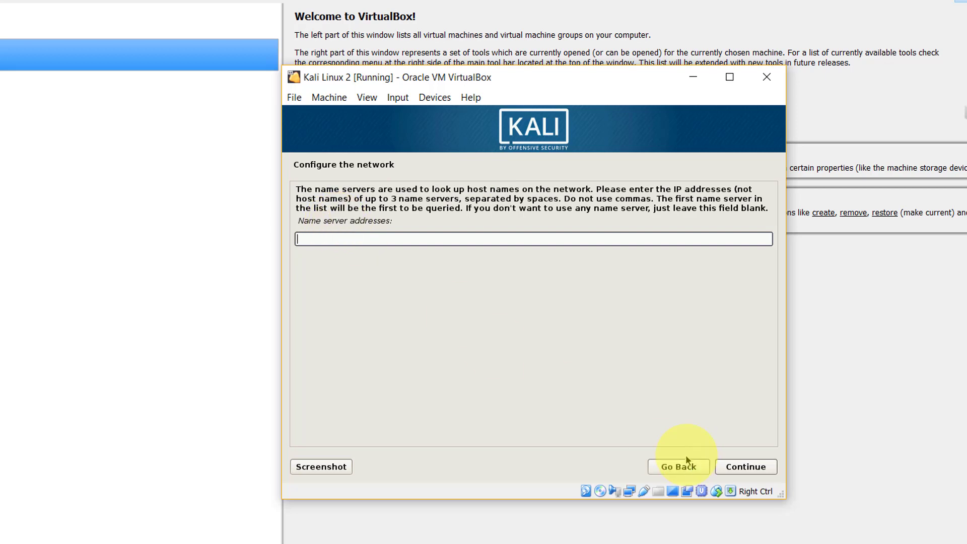
left_click(754, 469)
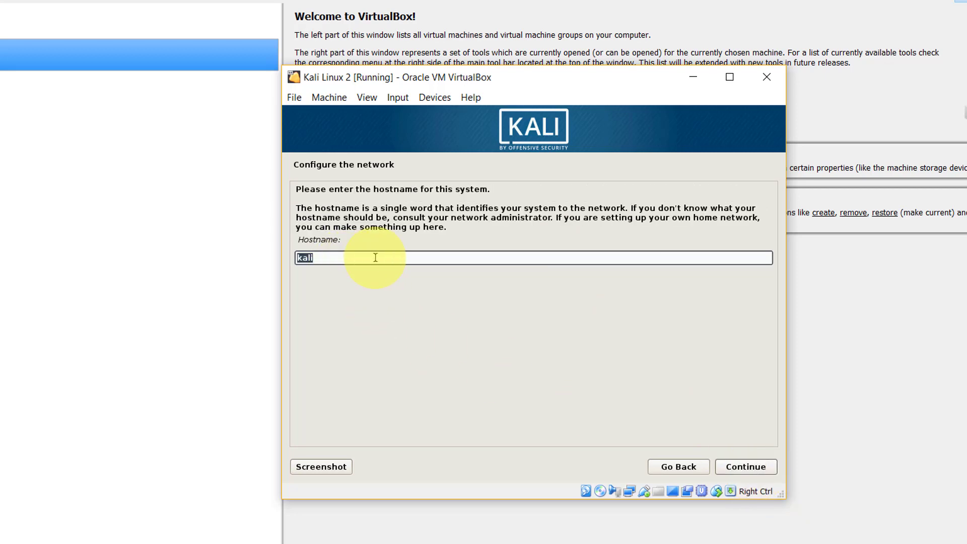
Step: Set the hostname to reecry after an invalid attempt, and leave the domain name blank
left_click(375, 258)
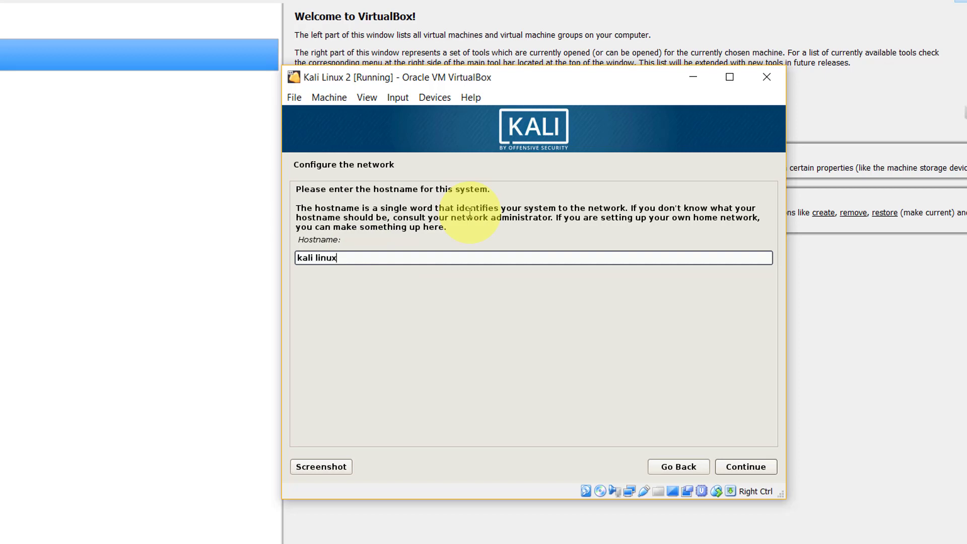
left_click(738, 467)
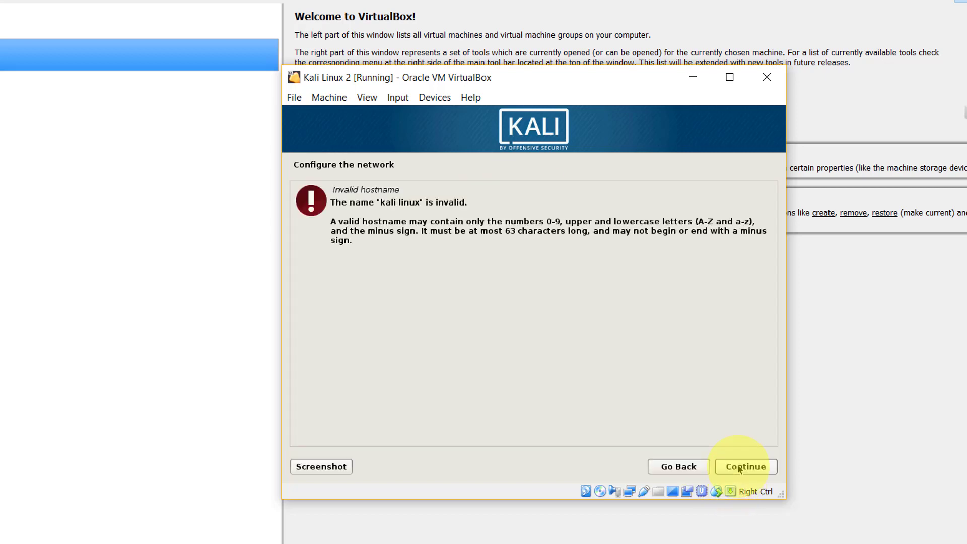
left_click(739, 468)
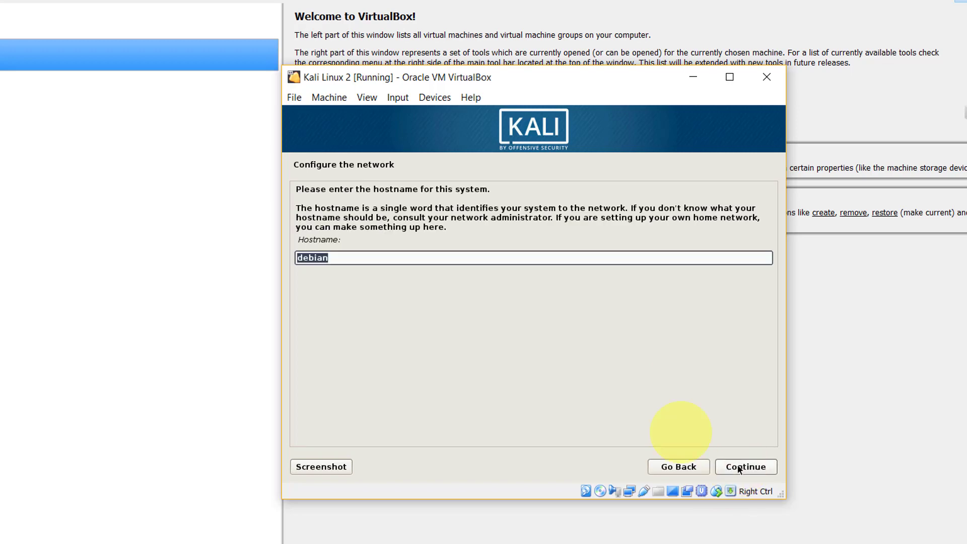
left_click(342, 258)
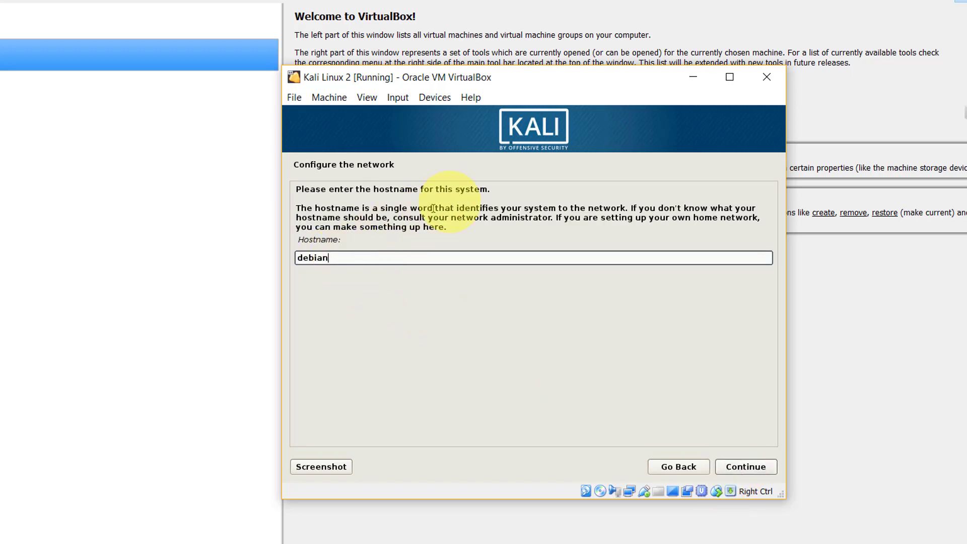
key("ctrl+a")
key("BackSpace")
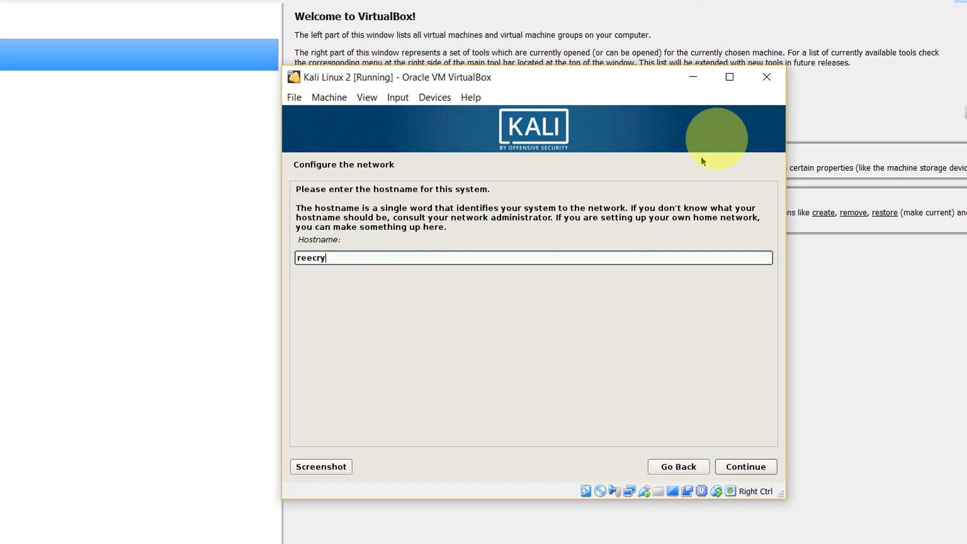
left_click(741, 469)
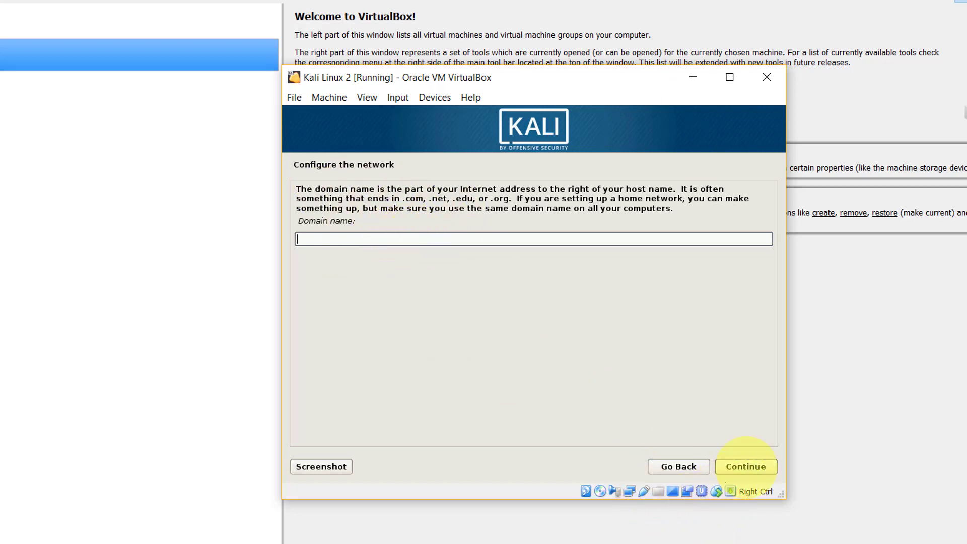
left_click(752, 468)
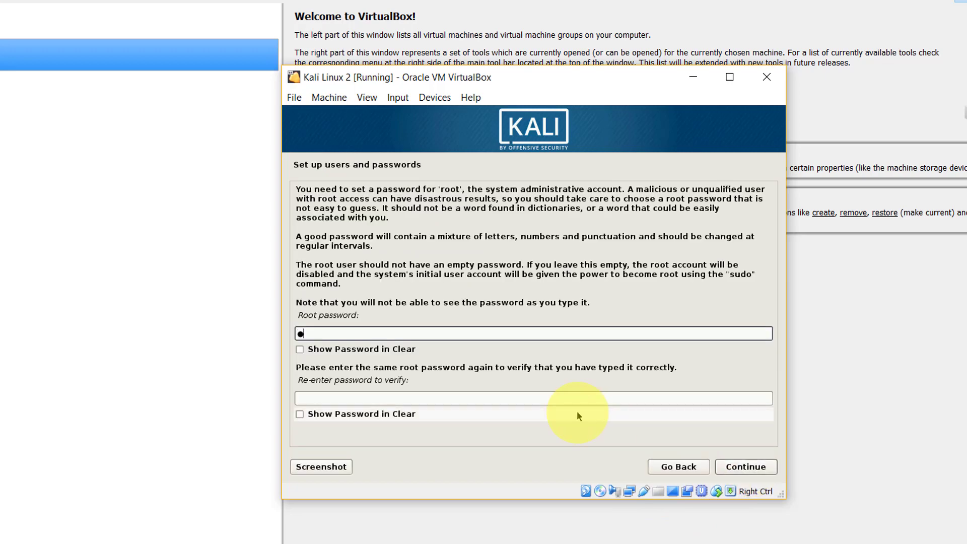
Step: Enter and confirm the root password, then continue to the Partition disks step
type("r")
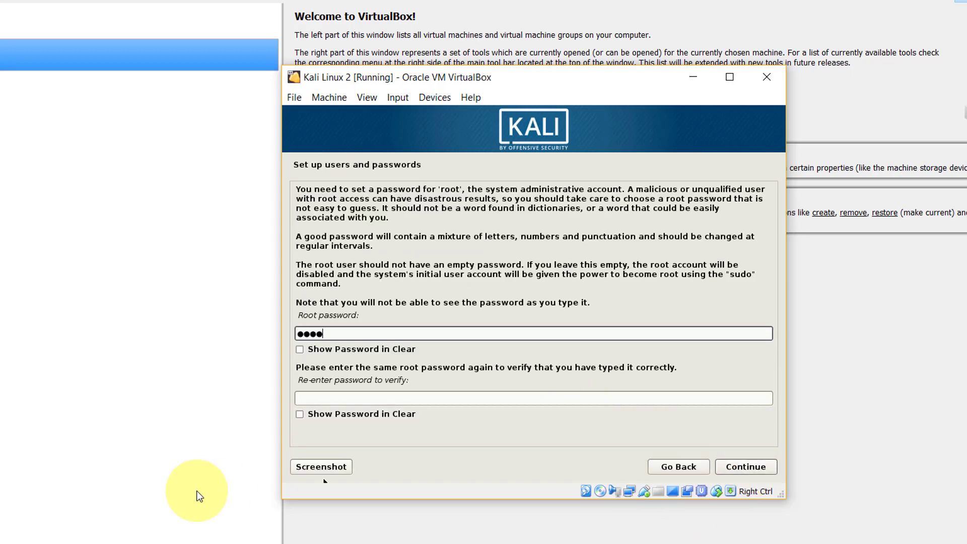
left_click(331, 399)
type("too")
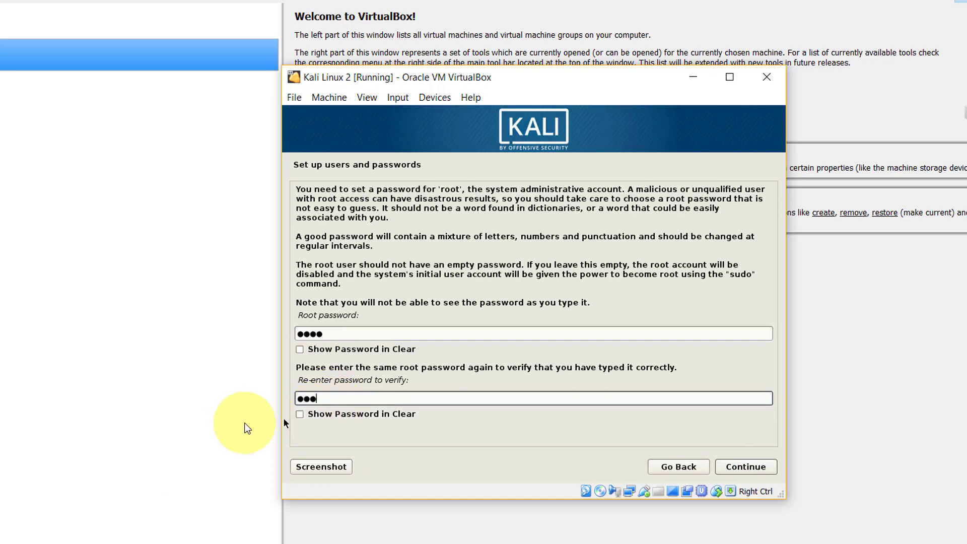
type("t")
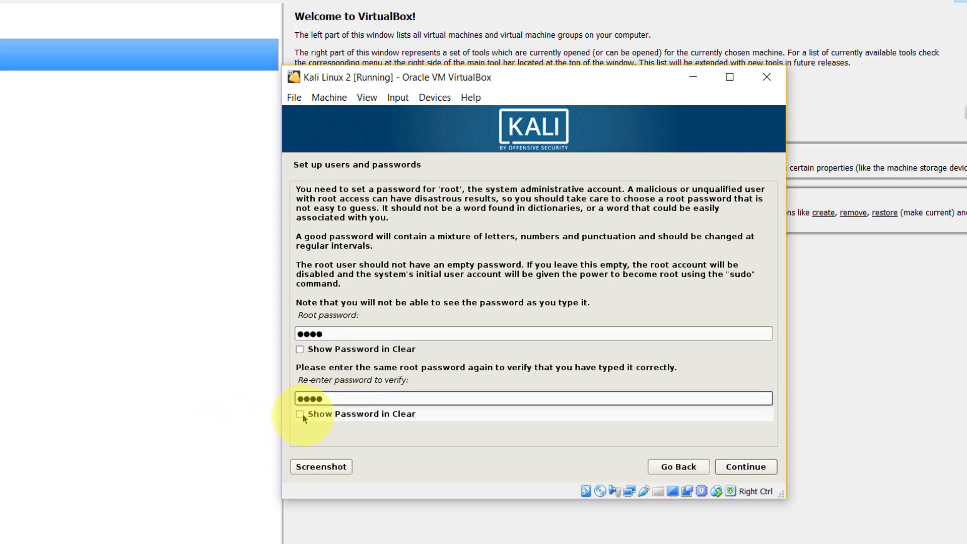
left_click(300, 415)
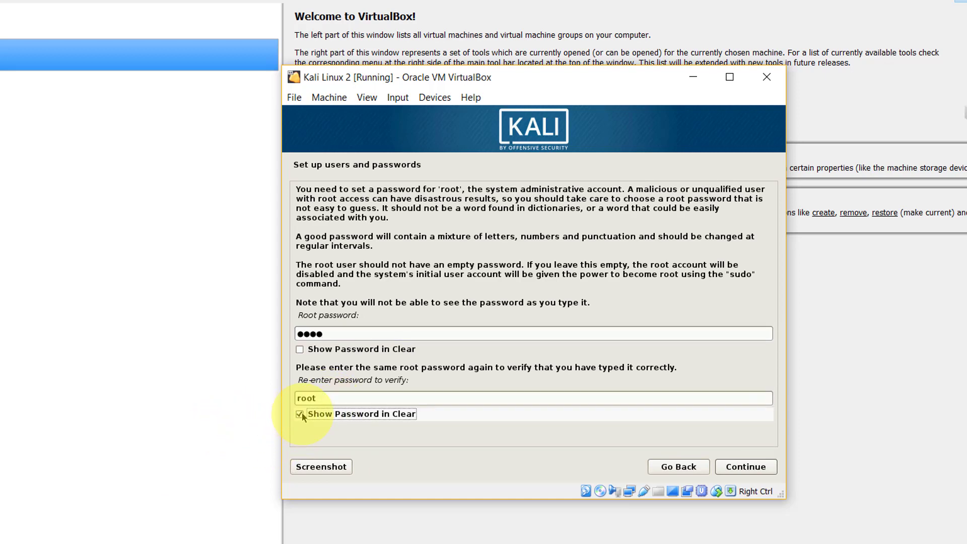
left_click(737, 467)
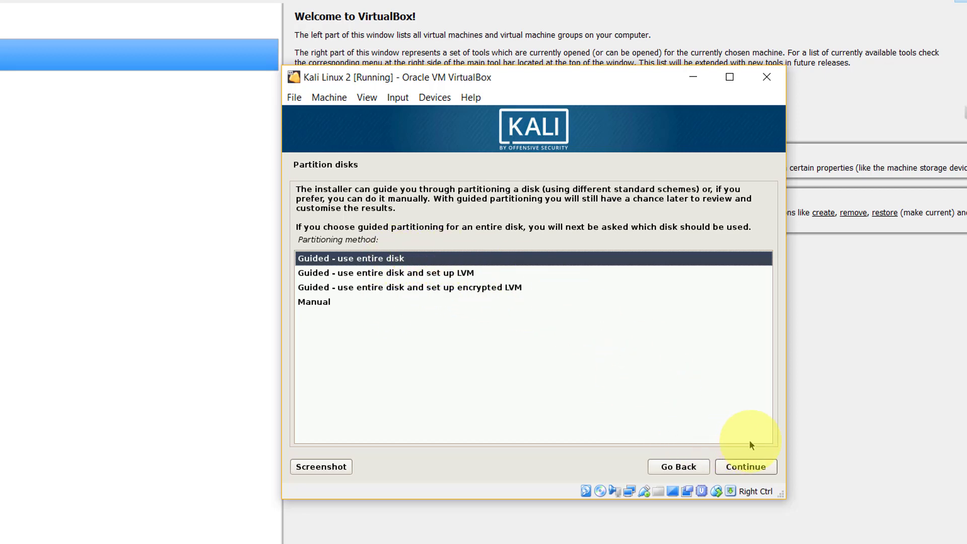
Step: Partition the 24.3 GB disk guided with all files in one partition, and write changes to disk
left_click(753, 469)
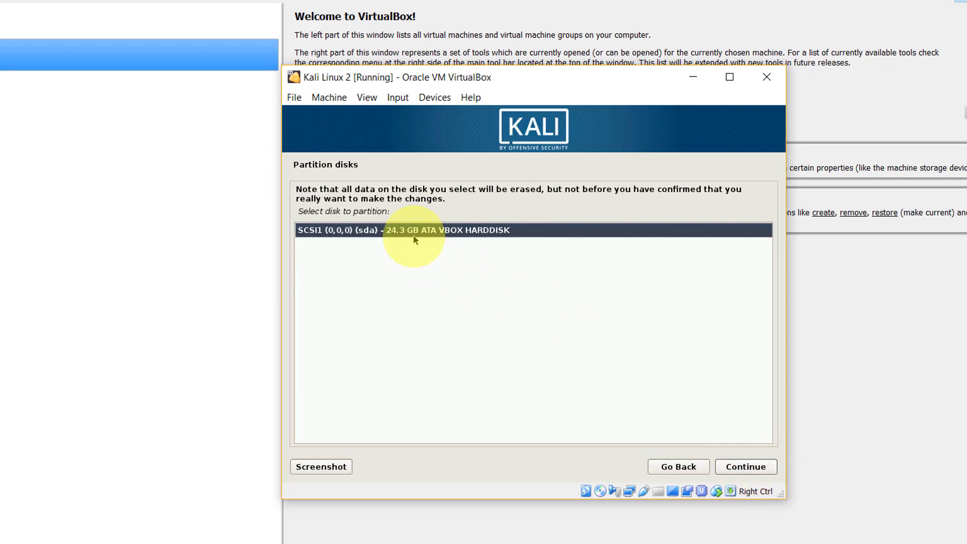
left_click(760, 464)
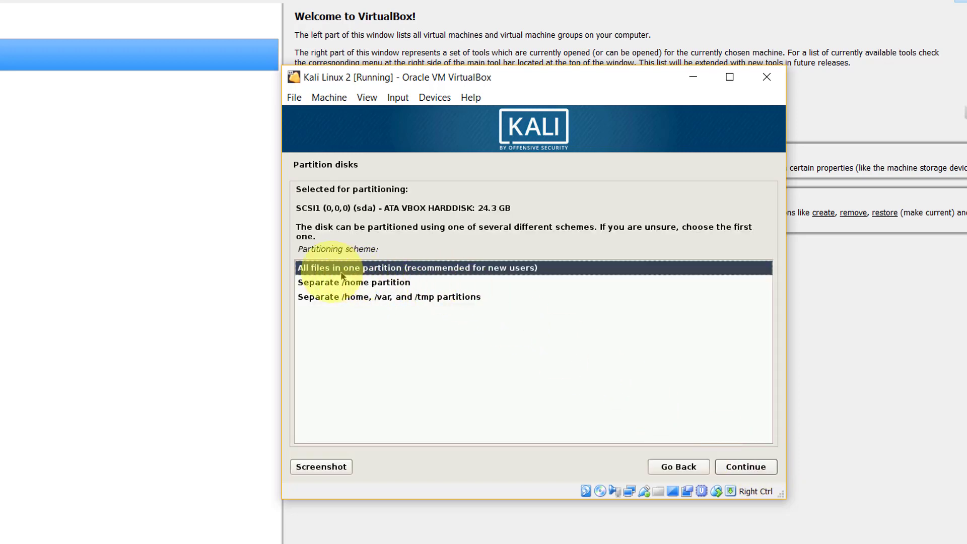
left_click(758, 465)
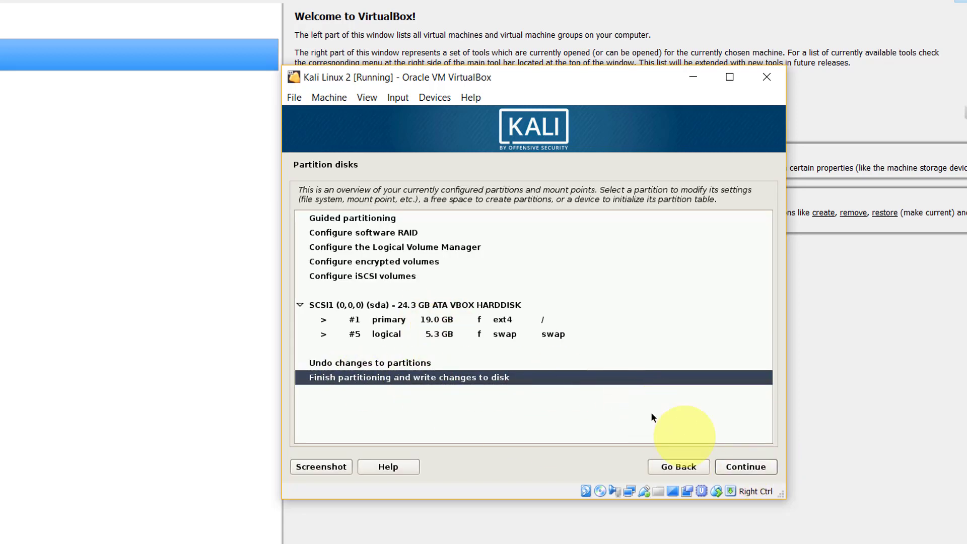
left_click(751, 469)
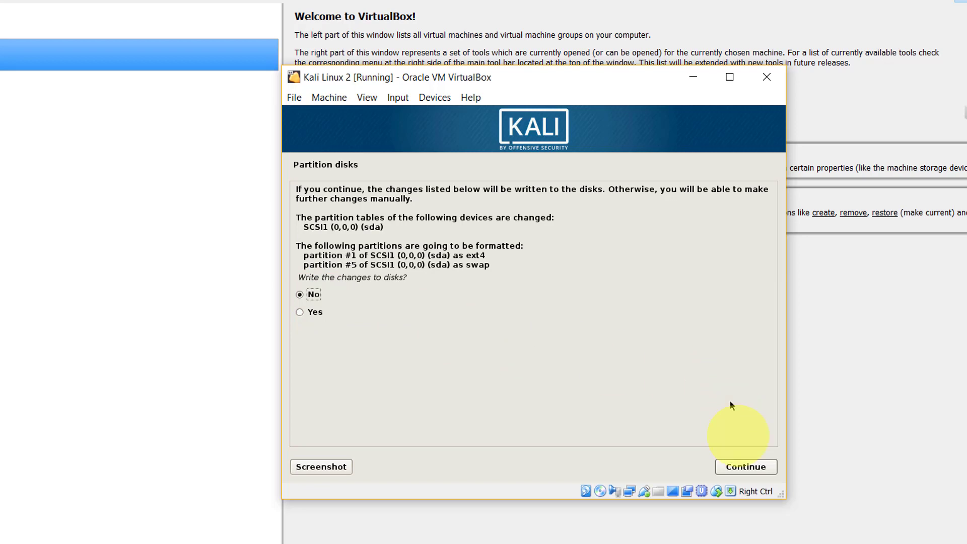
left_click(755, 467)
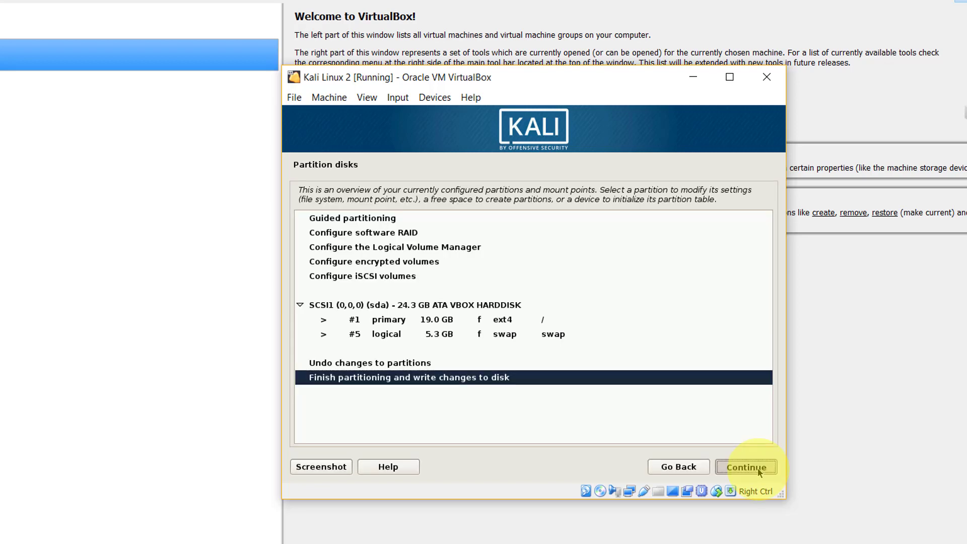
left_click(760, 472)
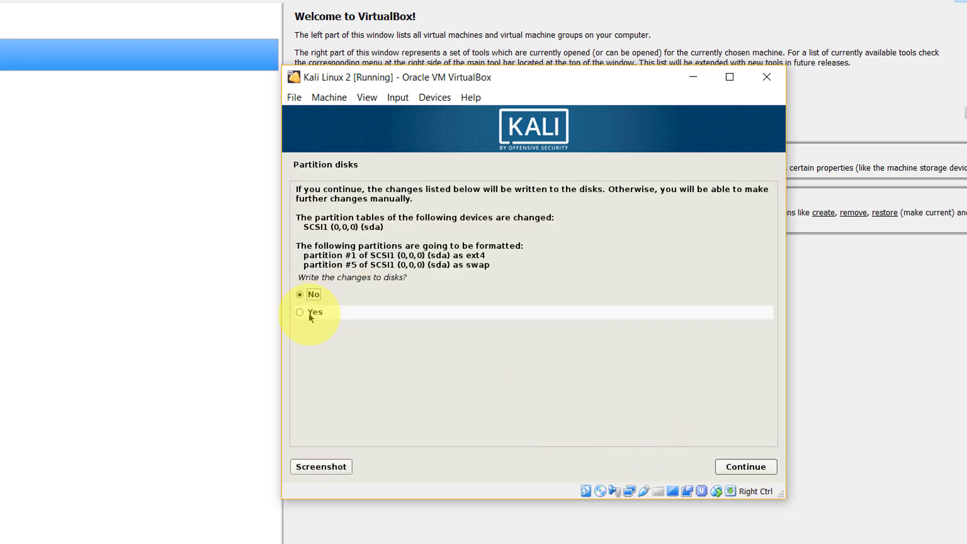
left_click(309, 314)
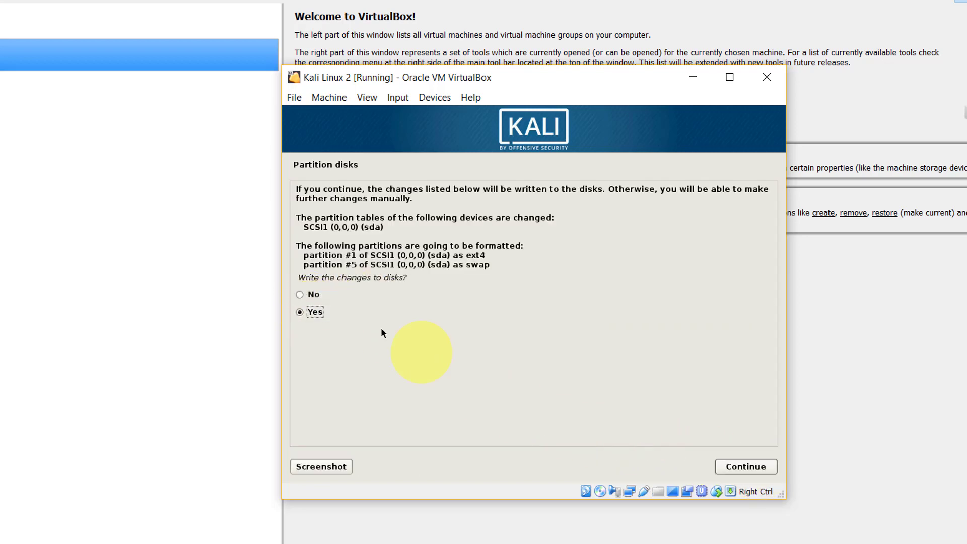
left_click(765, 468)
left_click(747, 467)
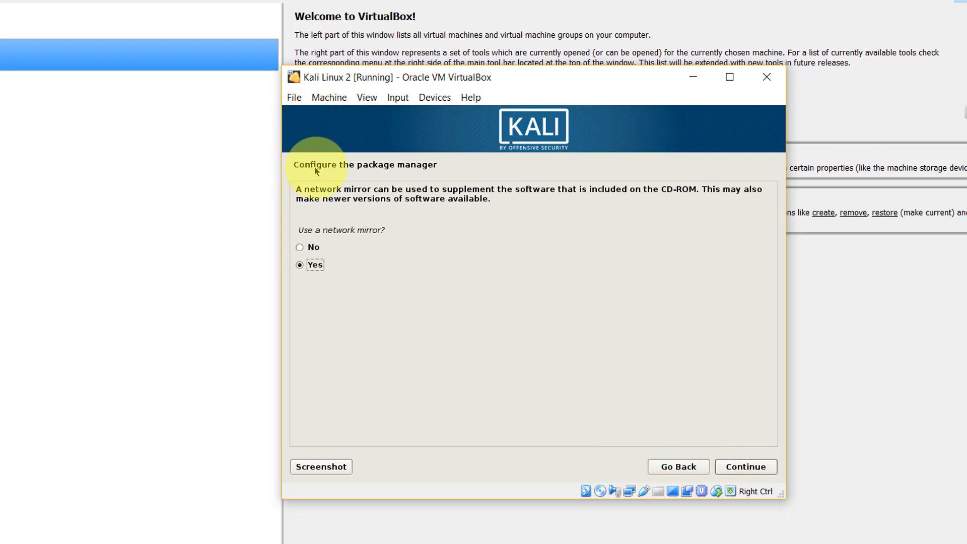
Step: Decline a network mirror for the package manager and continue
left_click(311, 248)
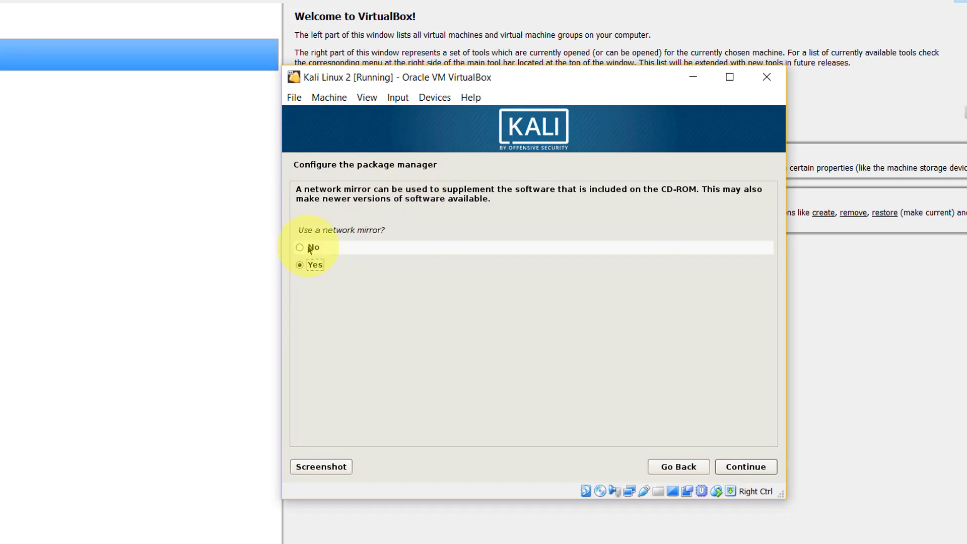
left_click(744, 467)
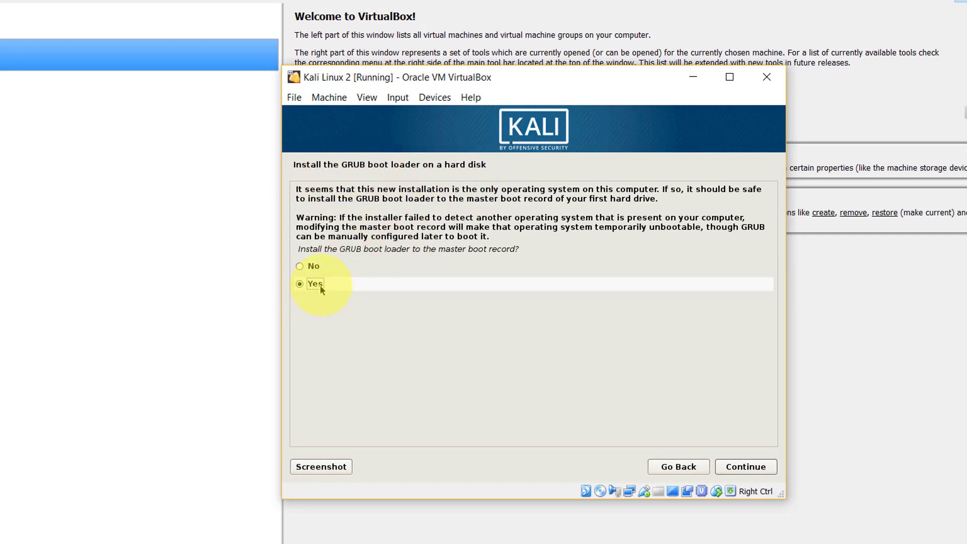
Step: Install the GRUB boot loader to the master boot record on /dev/sda
left_click(745, 466)
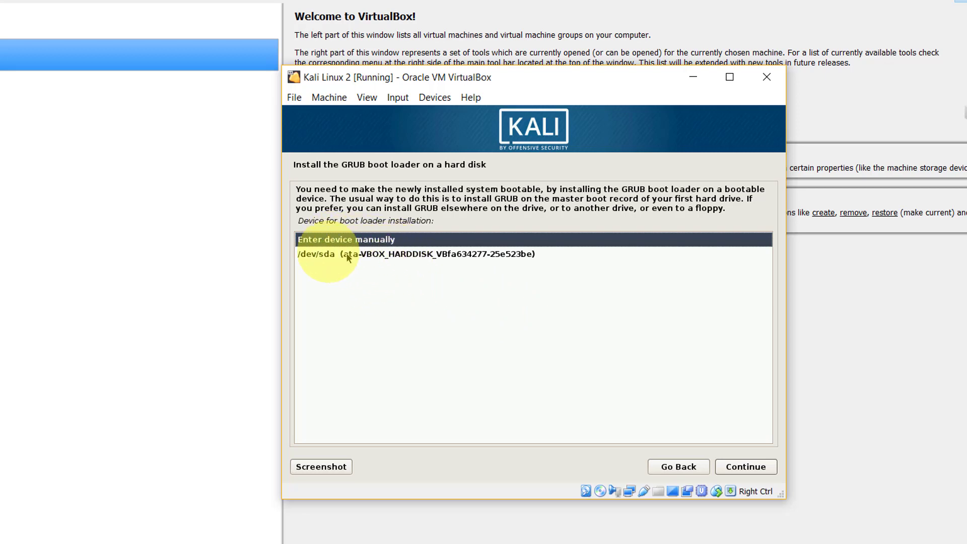
left_click(318, 255)
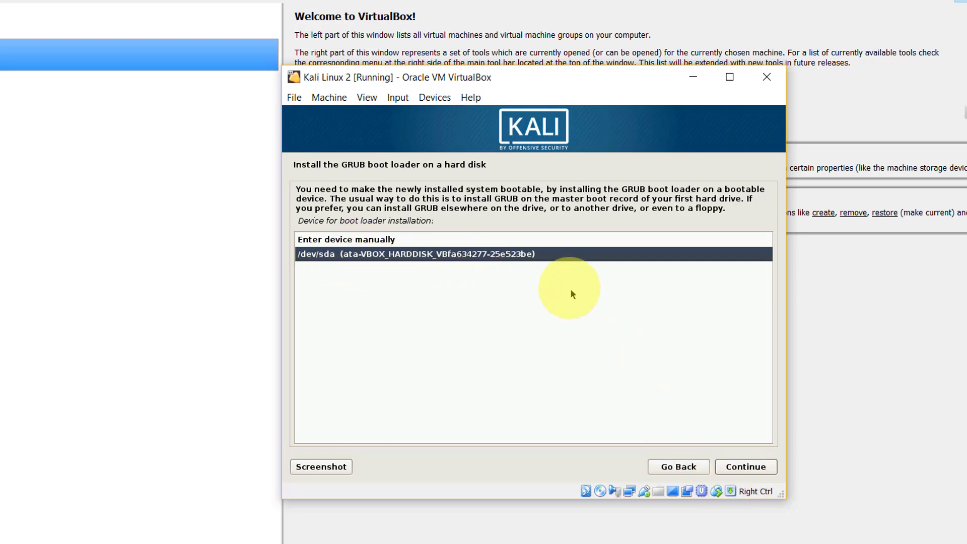
left_click(734, 467)
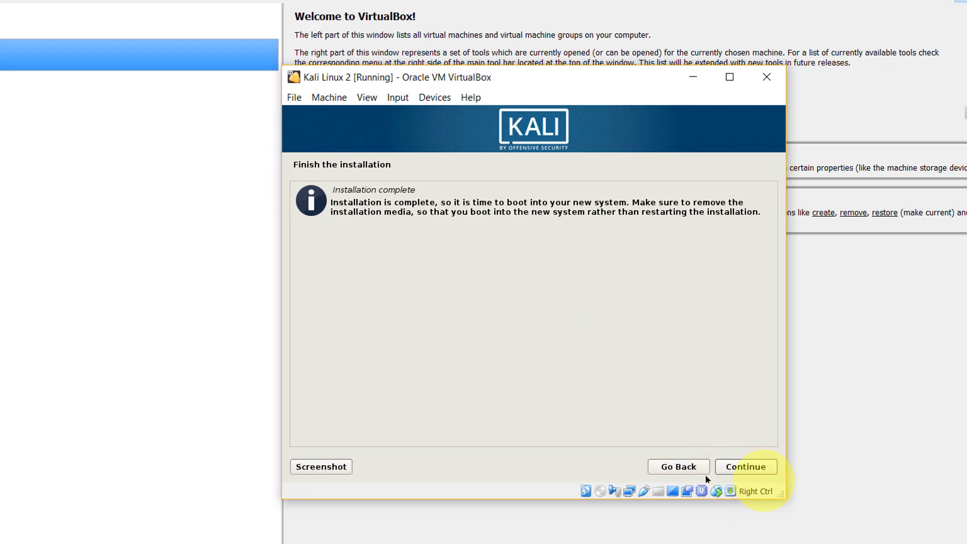
Step: Finish the installation, reboot into Kali, and maximize the VM window at the login screen
left_click(765, 467)
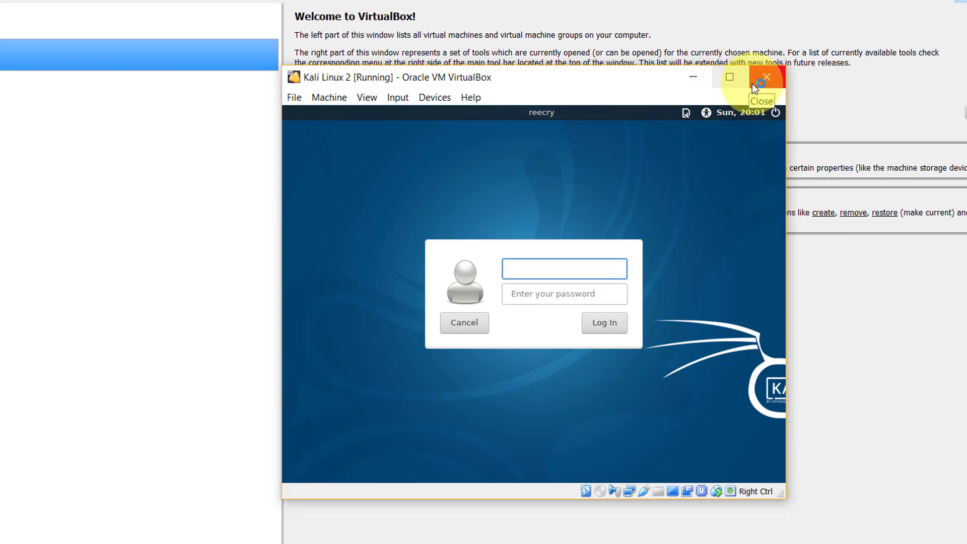
left_click(730, 76)
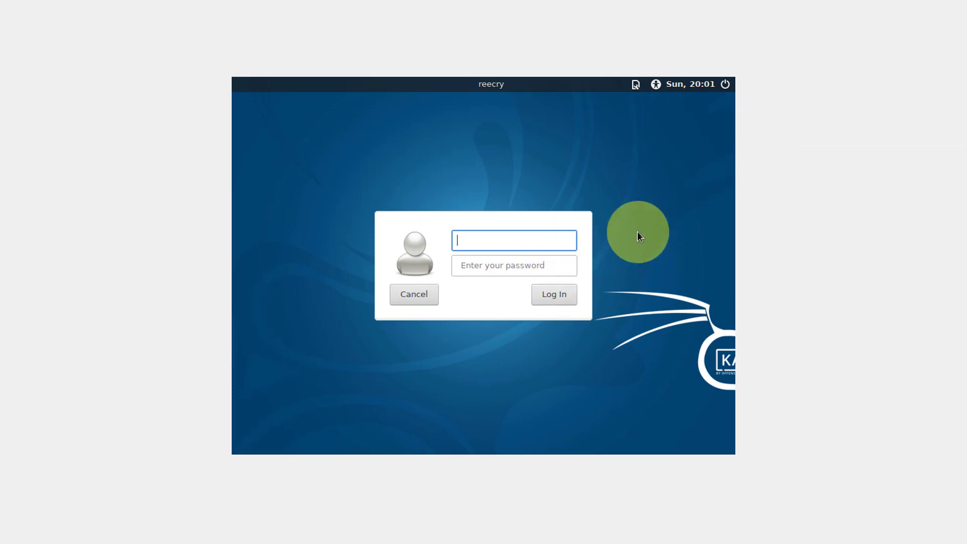
Step: Enter username root and the four-character root password in the Kali login form
left_click(486, 261)
left_click(491, 239)
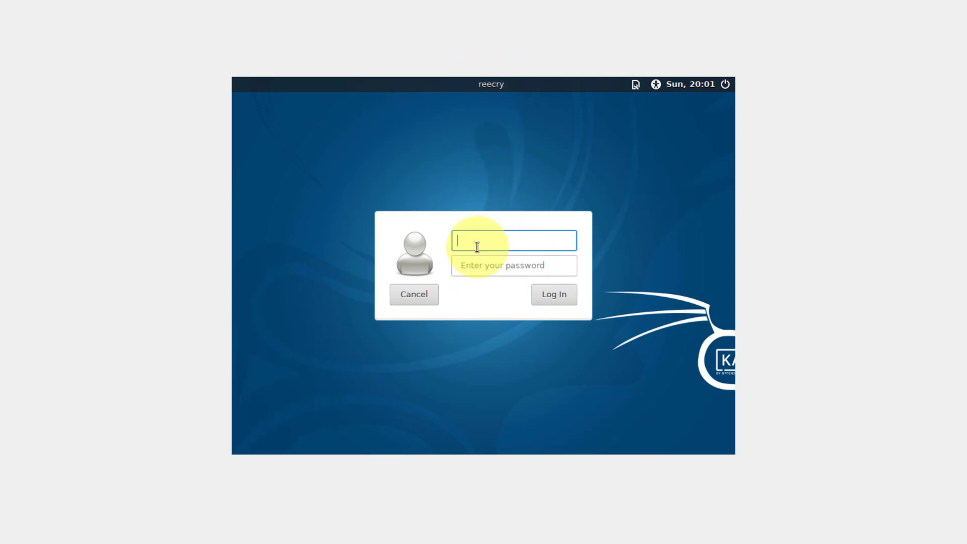
left_click(476, 268)
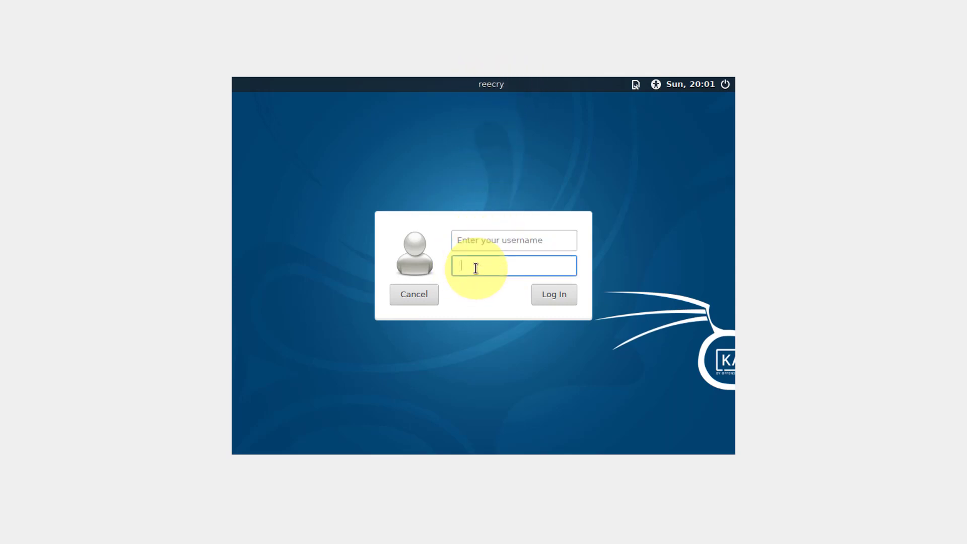
left_click(493, 243)
type("root")
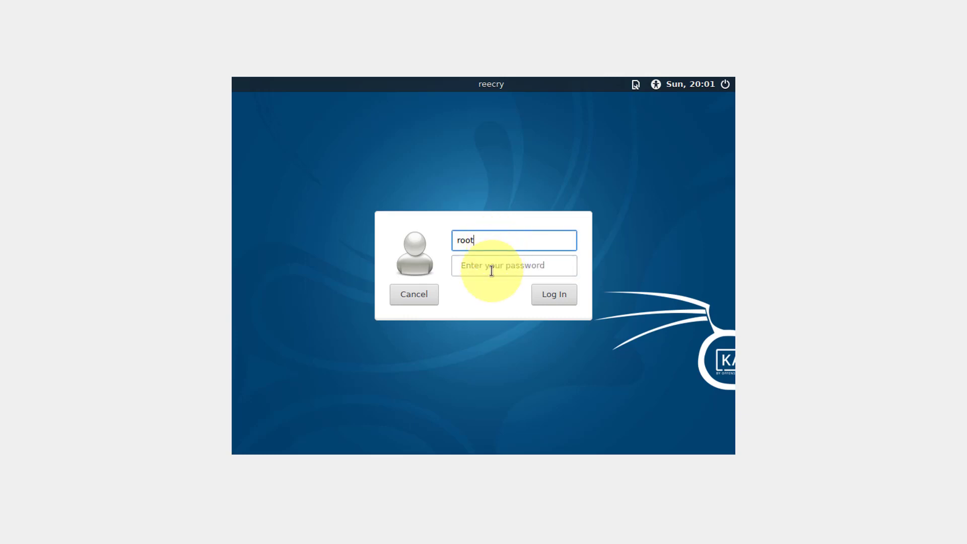
left_click(492, 268)
type("toor")
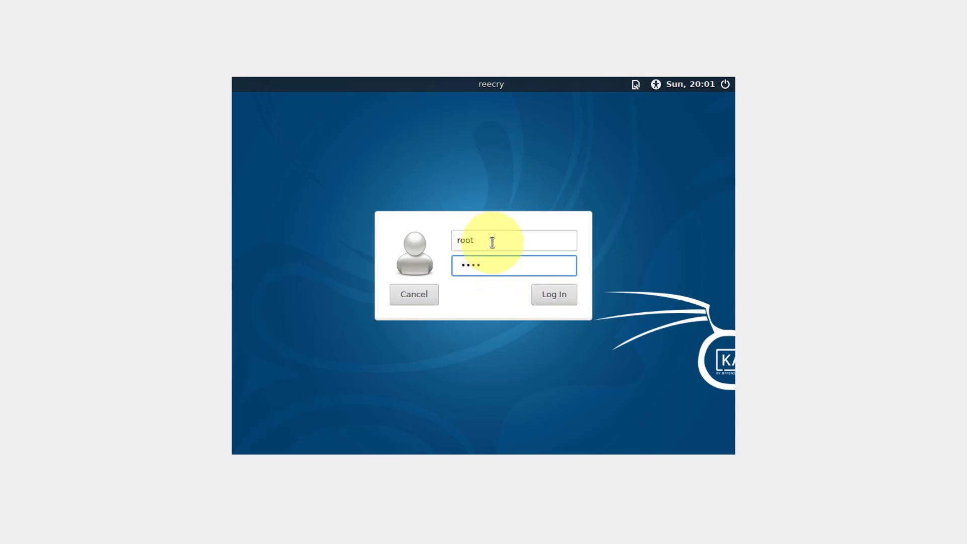
left_click_drag(491, 242, 455, 240)
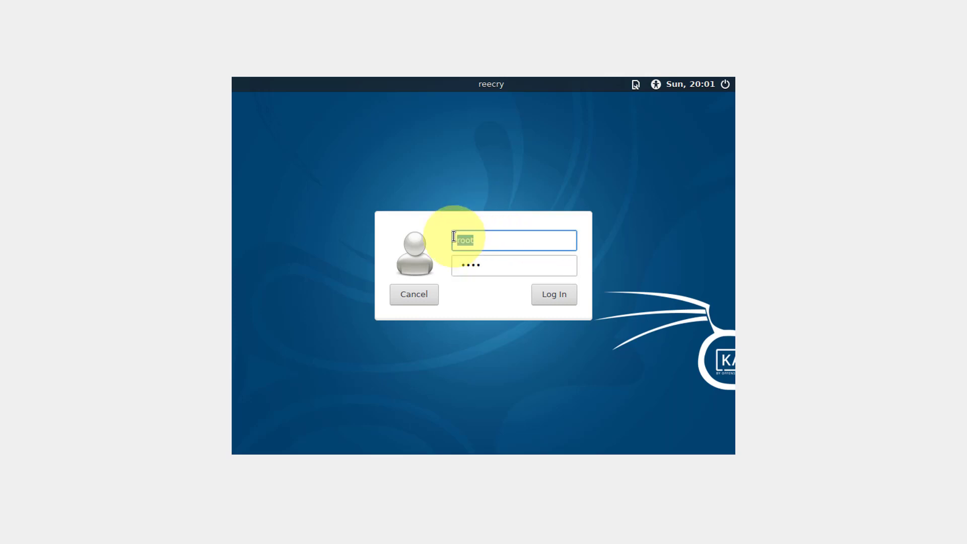
left_click(488, 265)
type("toor")
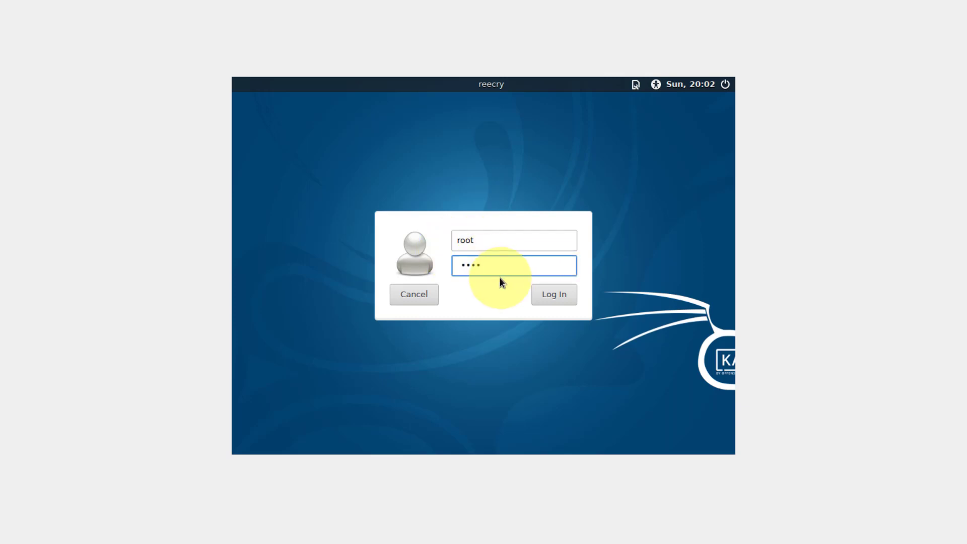
Step: Log in as root and accept the default panel configuration on first start
left_click(558, 298)
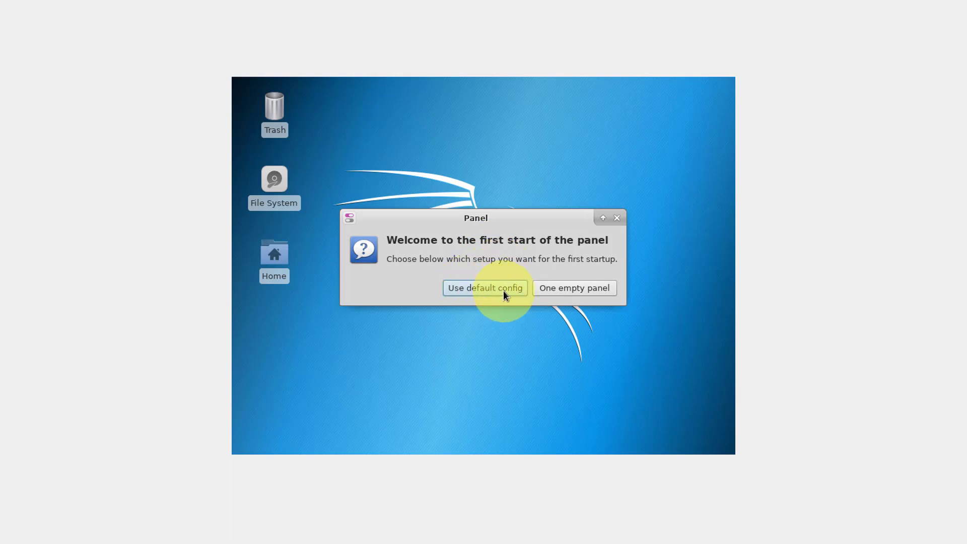
left_click(509, 288)
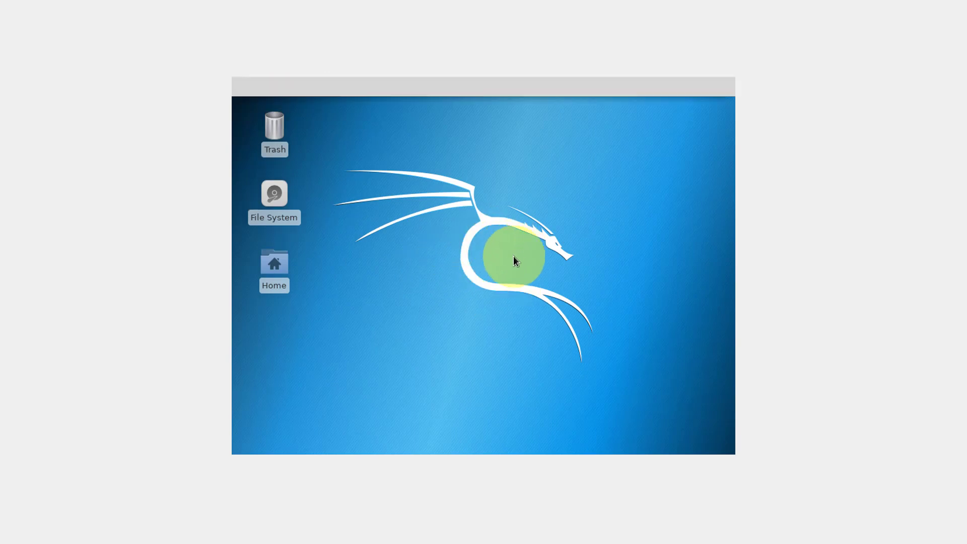